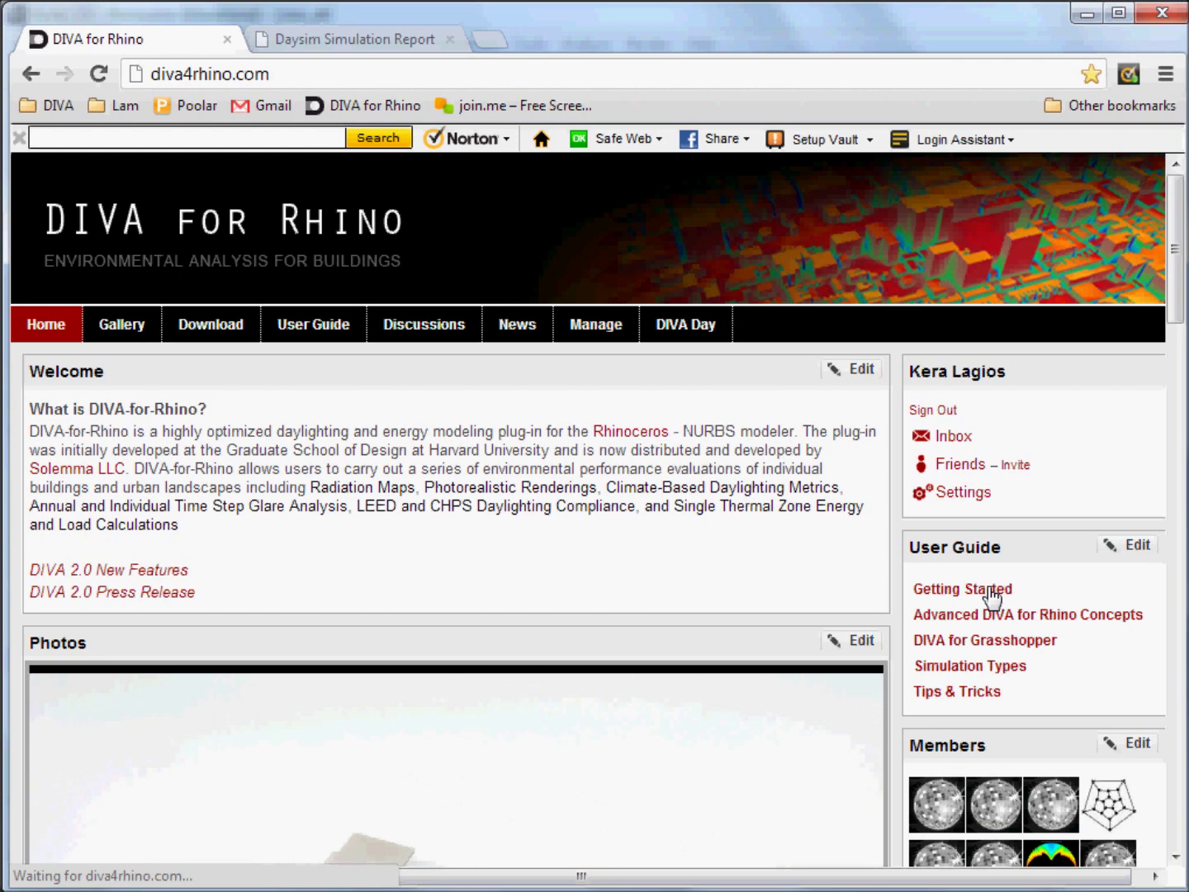
Open the Getting Started user guide page on setting up a Rhino model, and return to Rhino.
left_click(941, 591)
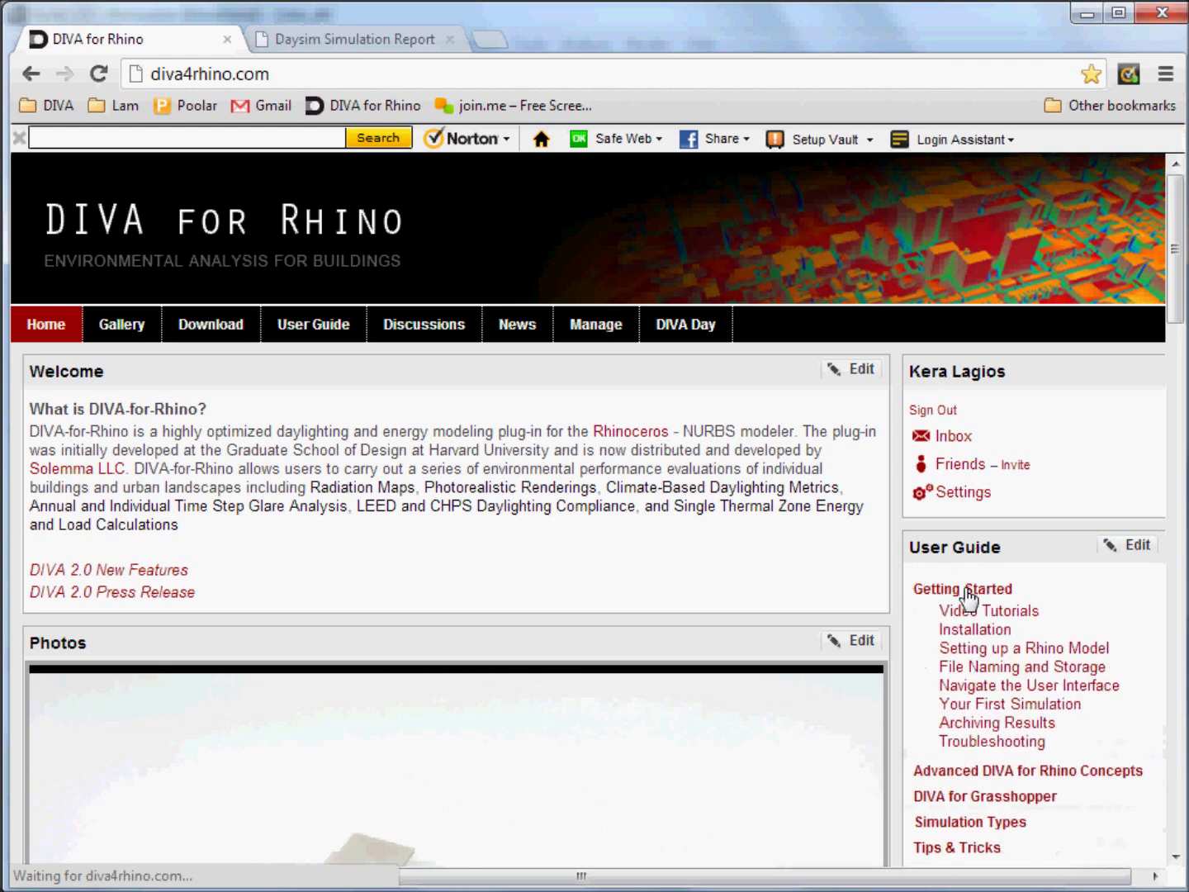
left_click(975, 651)
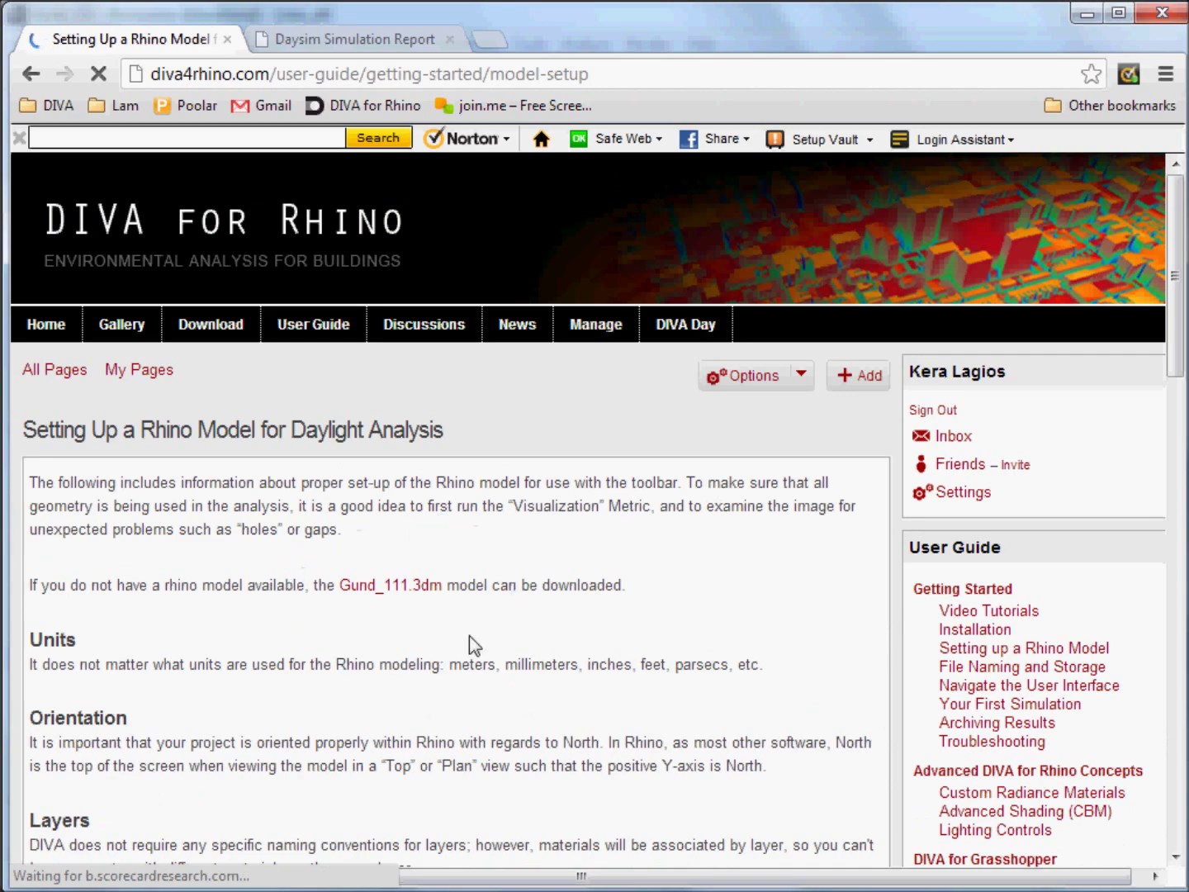
left_click(1077, 17)
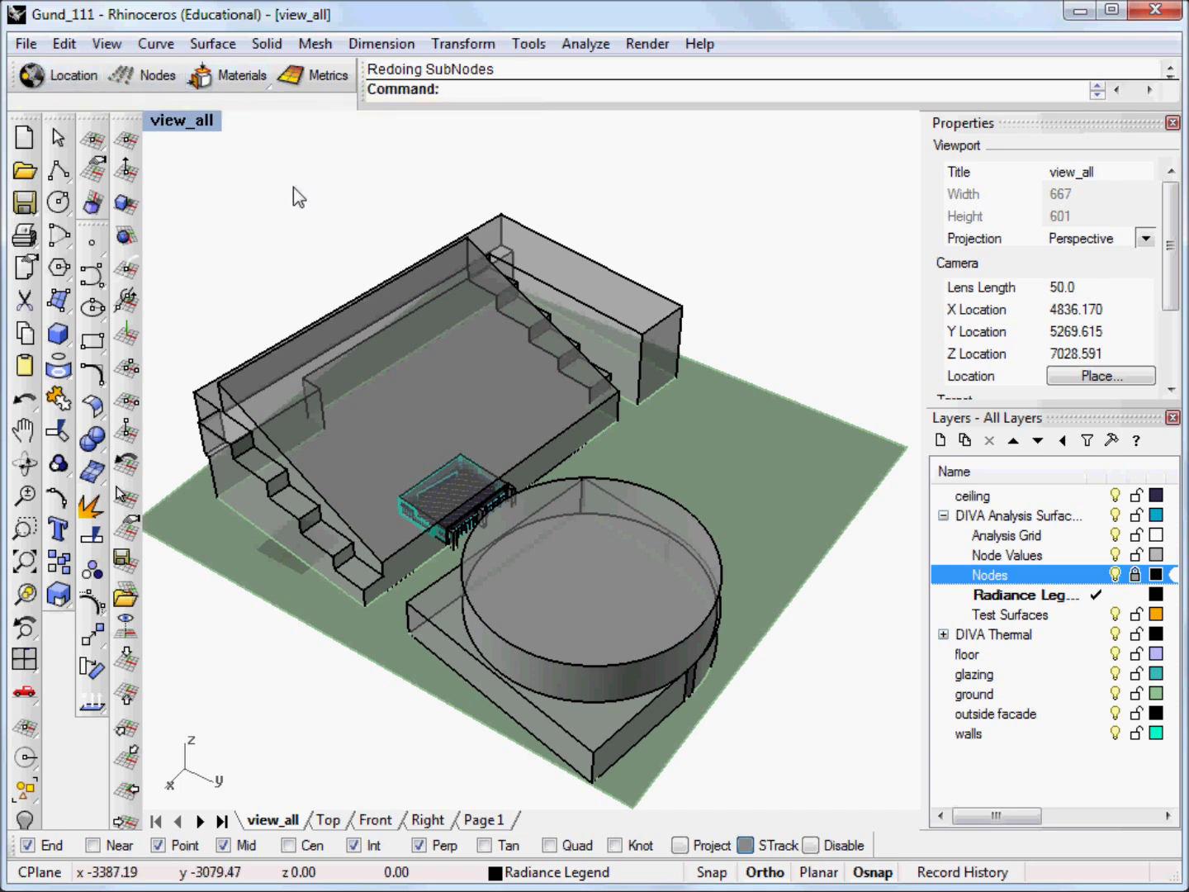
Open the DIVA metrics options for a Daylight Images Visualization simulation and move the whole dialog into view.
left_click(316, 78)
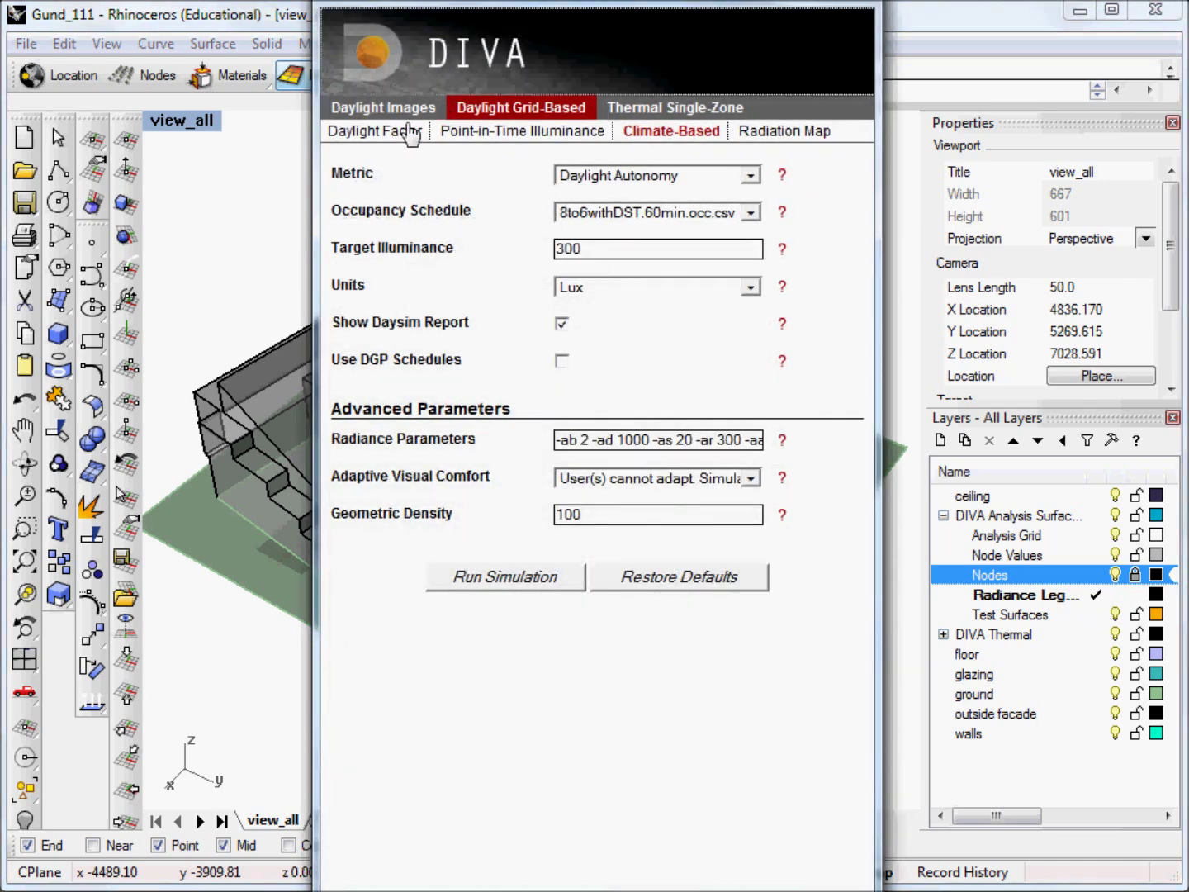
left_click(382, 35)
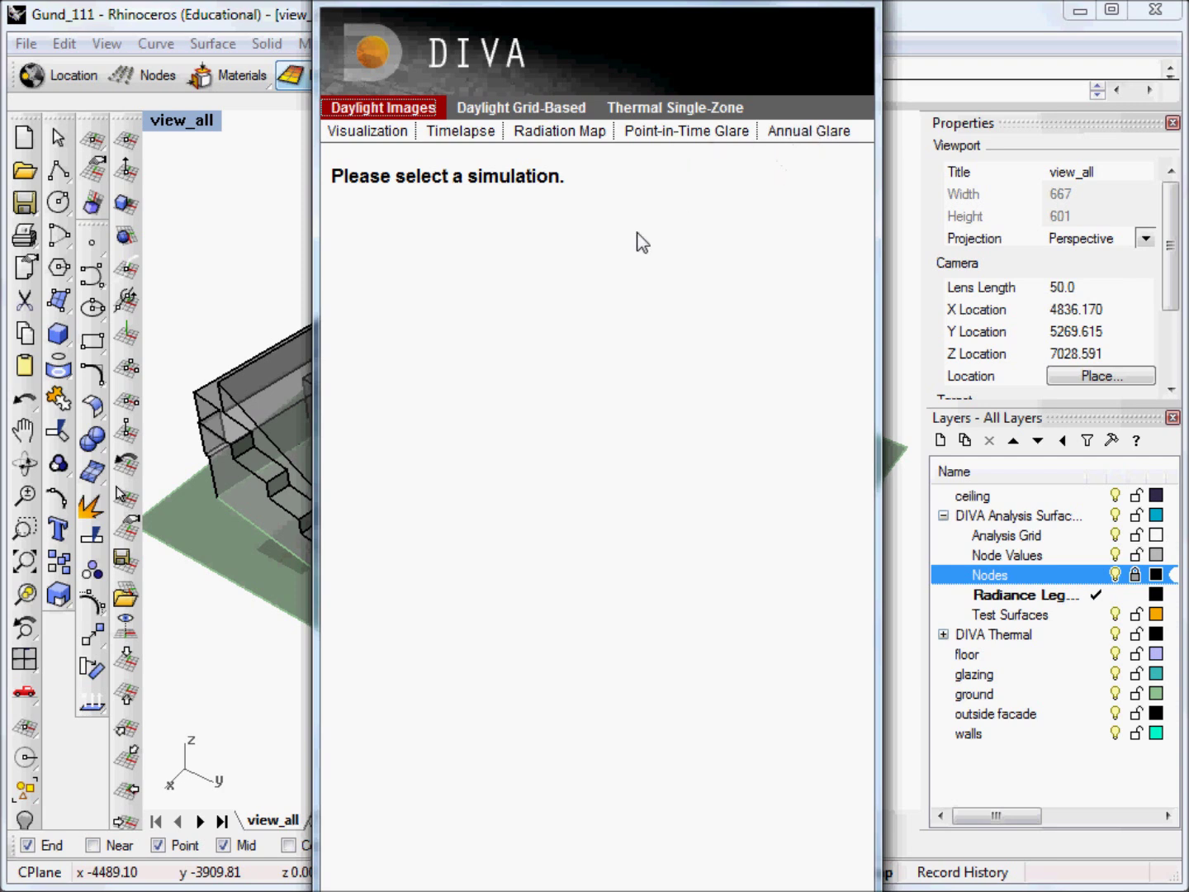
left_click(382, 133)
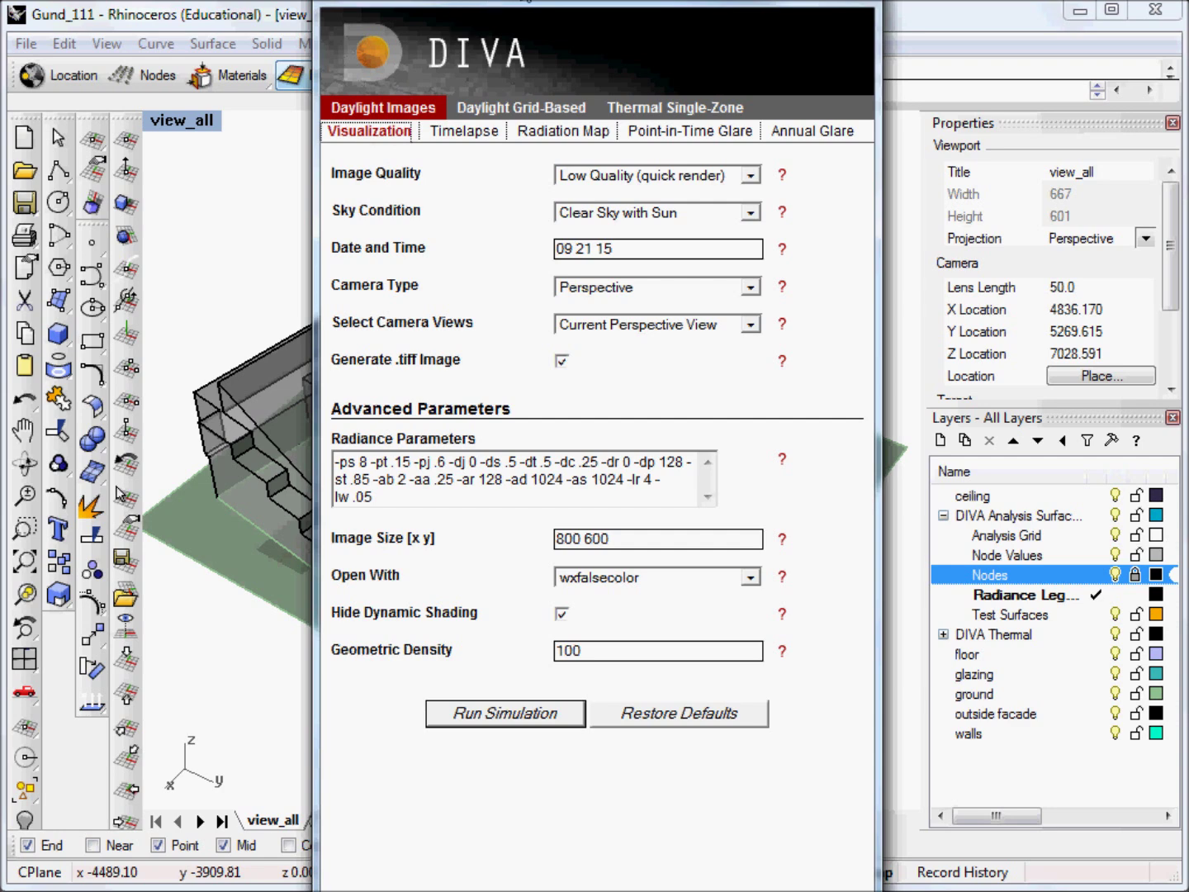
left_click_drag(523, 1, 527, 17)
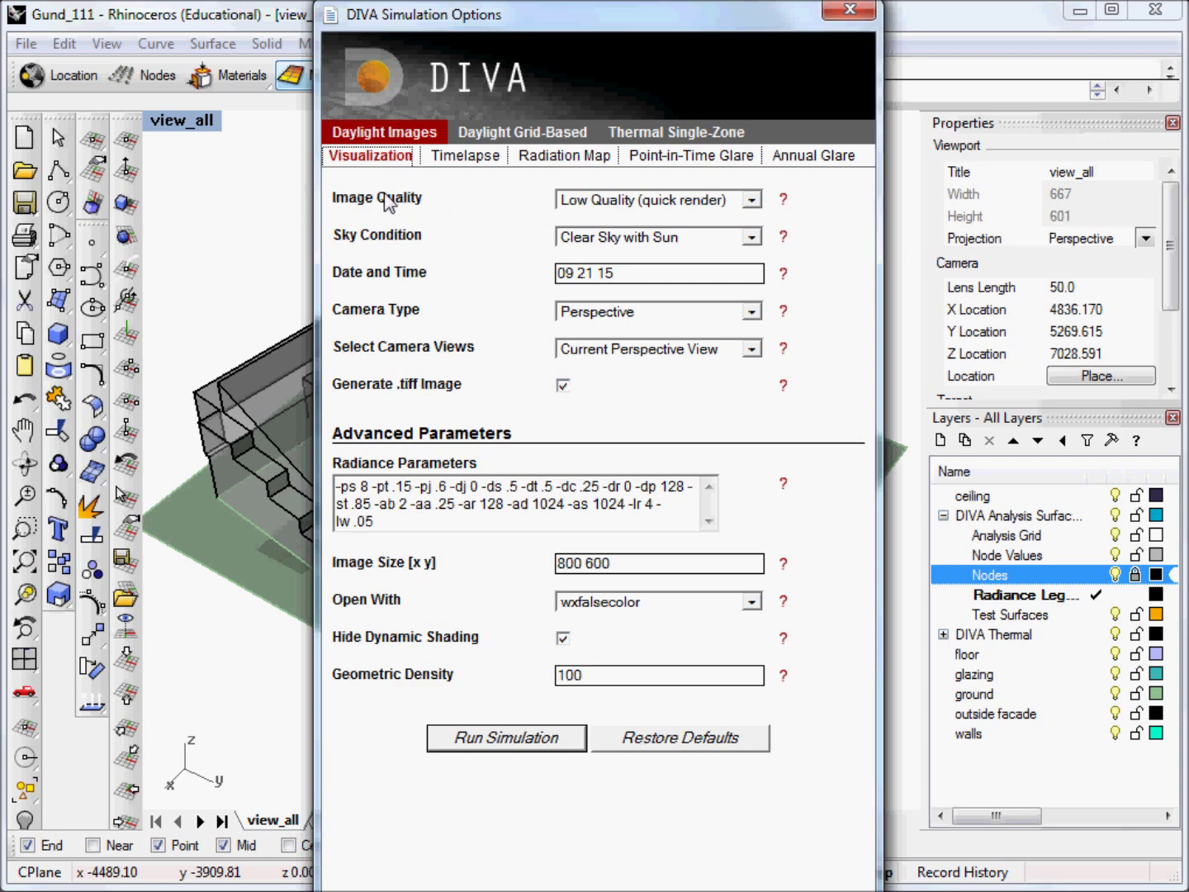
left_click_drag(453, 14, 521, 14)
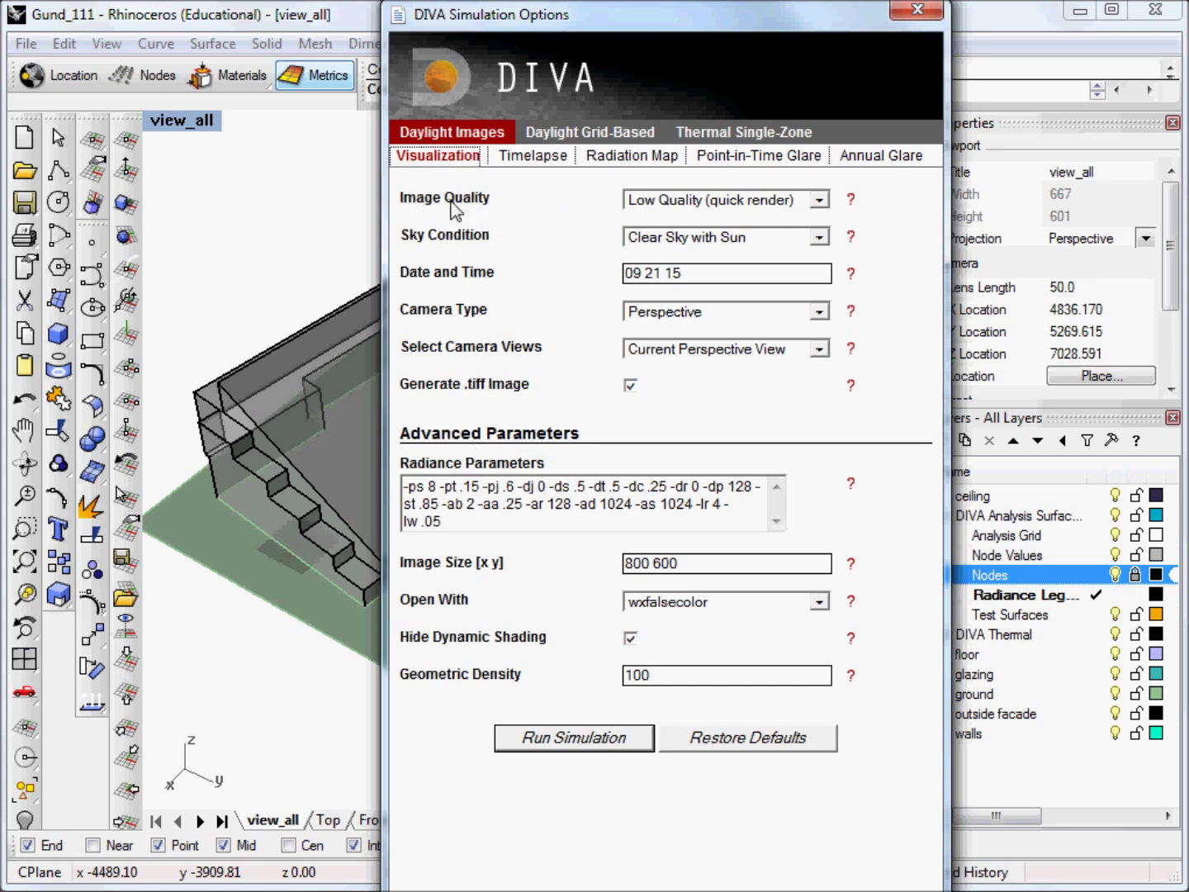
Set the image quality to Medium Quality and change the -ab value in the Radiance parameters to 4.
left_click(819, 201)
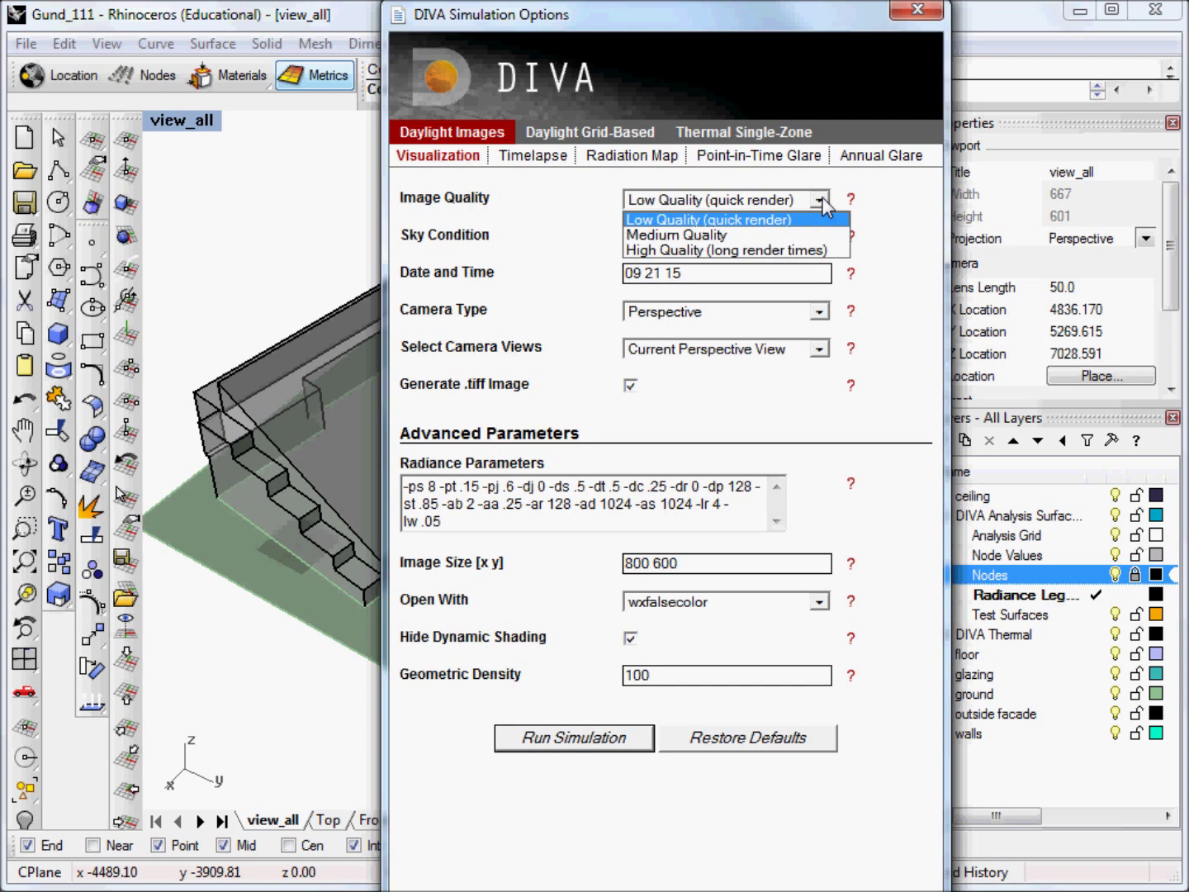
left_click(650, 202)
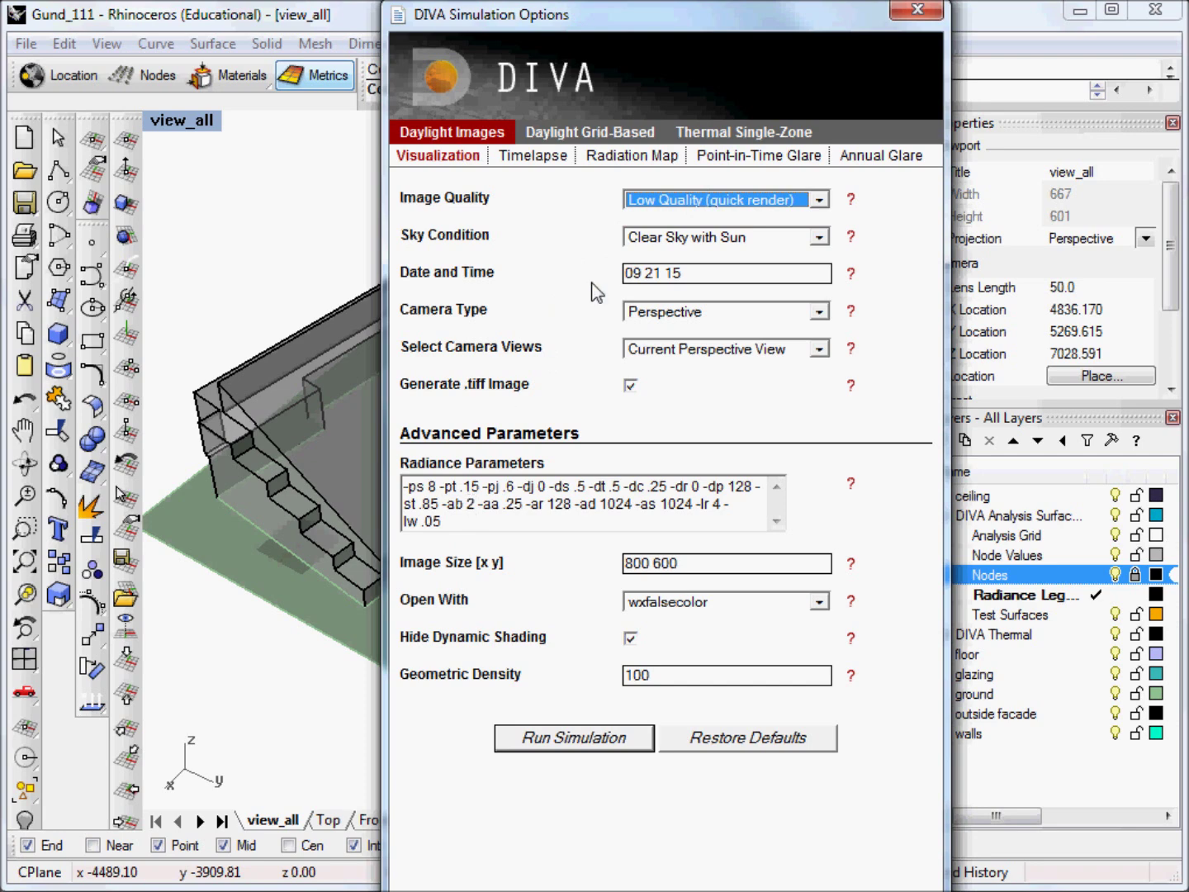
left_click(711, 202)
left_click(680, 238)
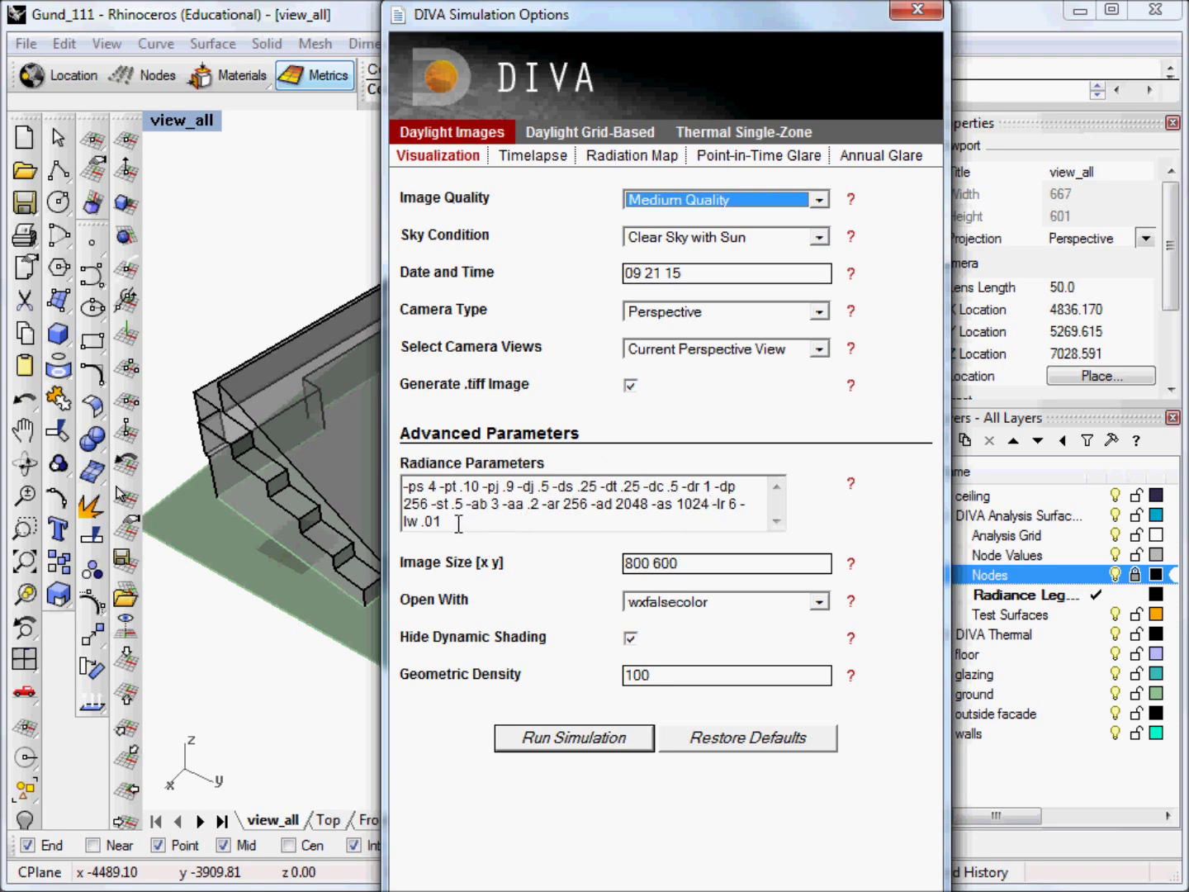
double_click(493, 504)
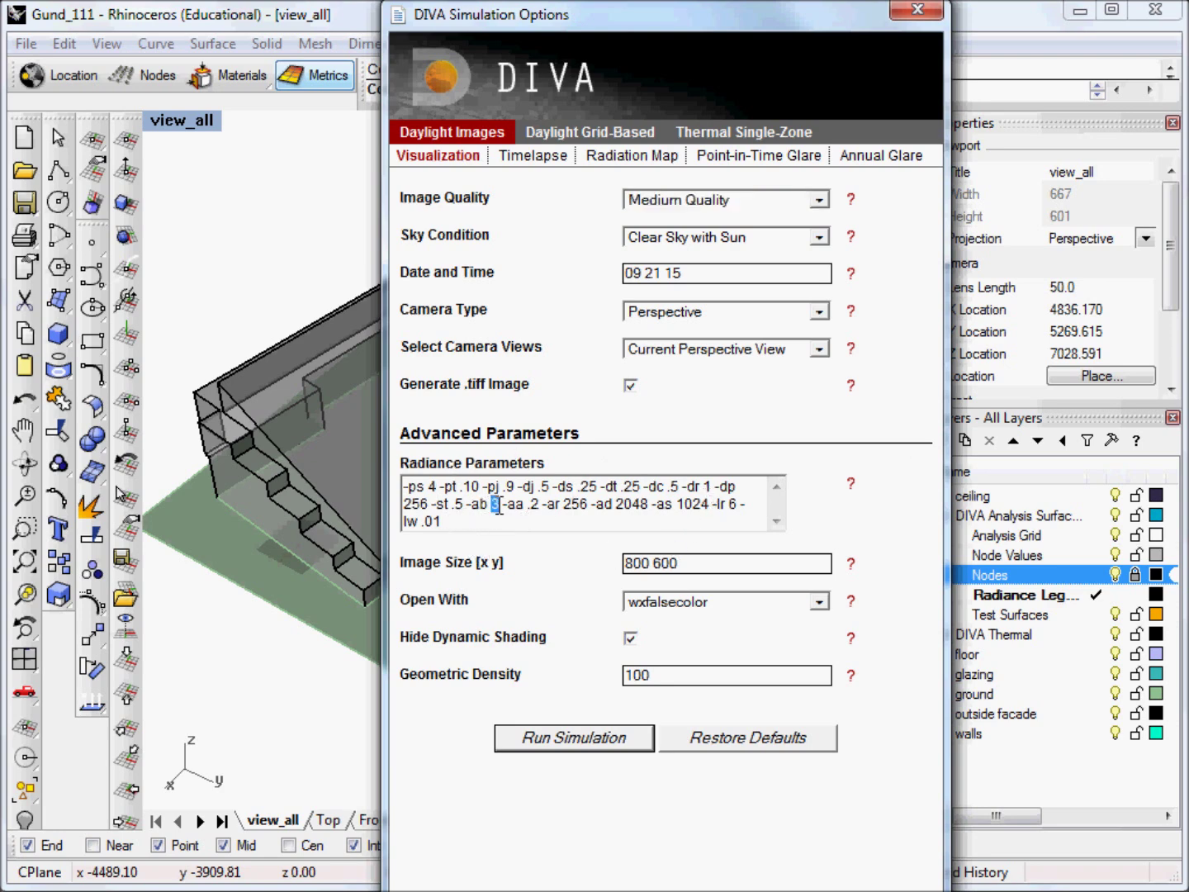
type("4")
left_click(676, 205)
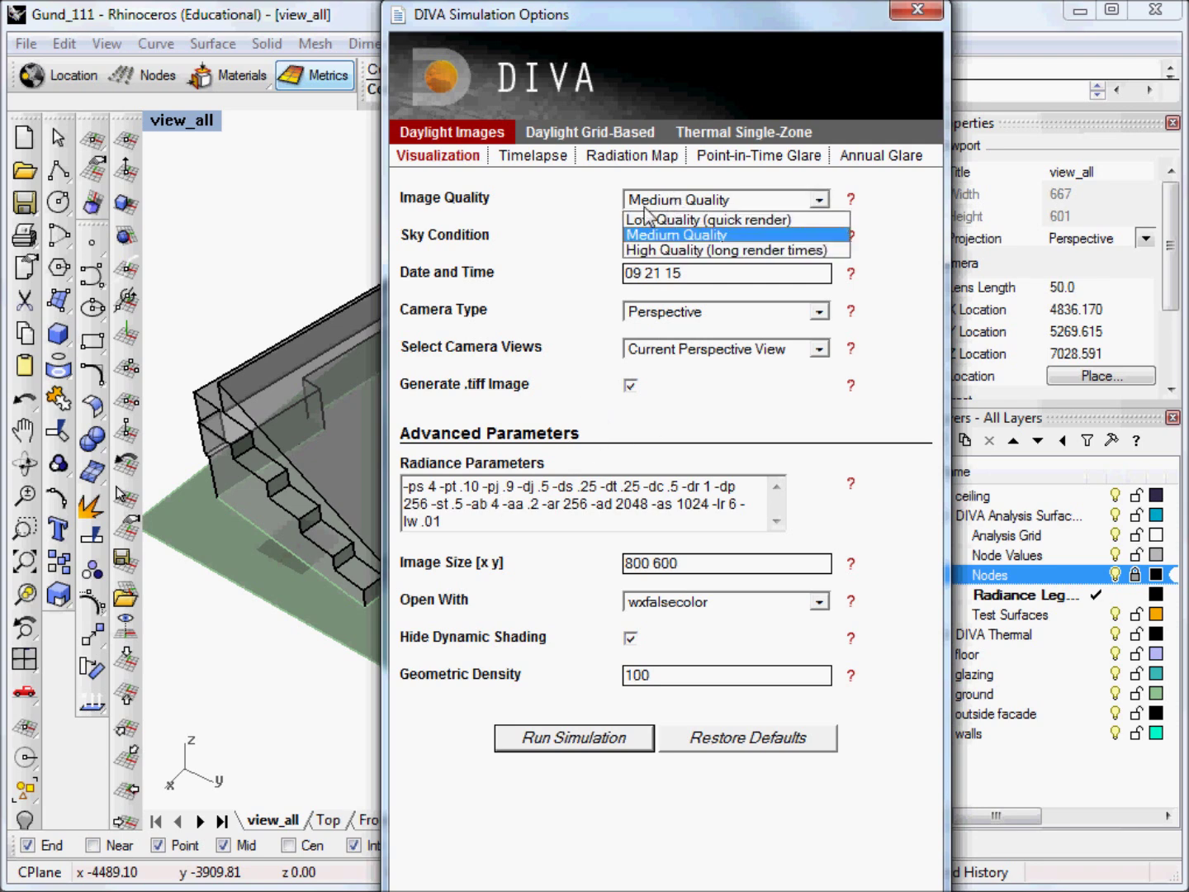
left_click(650, 205)
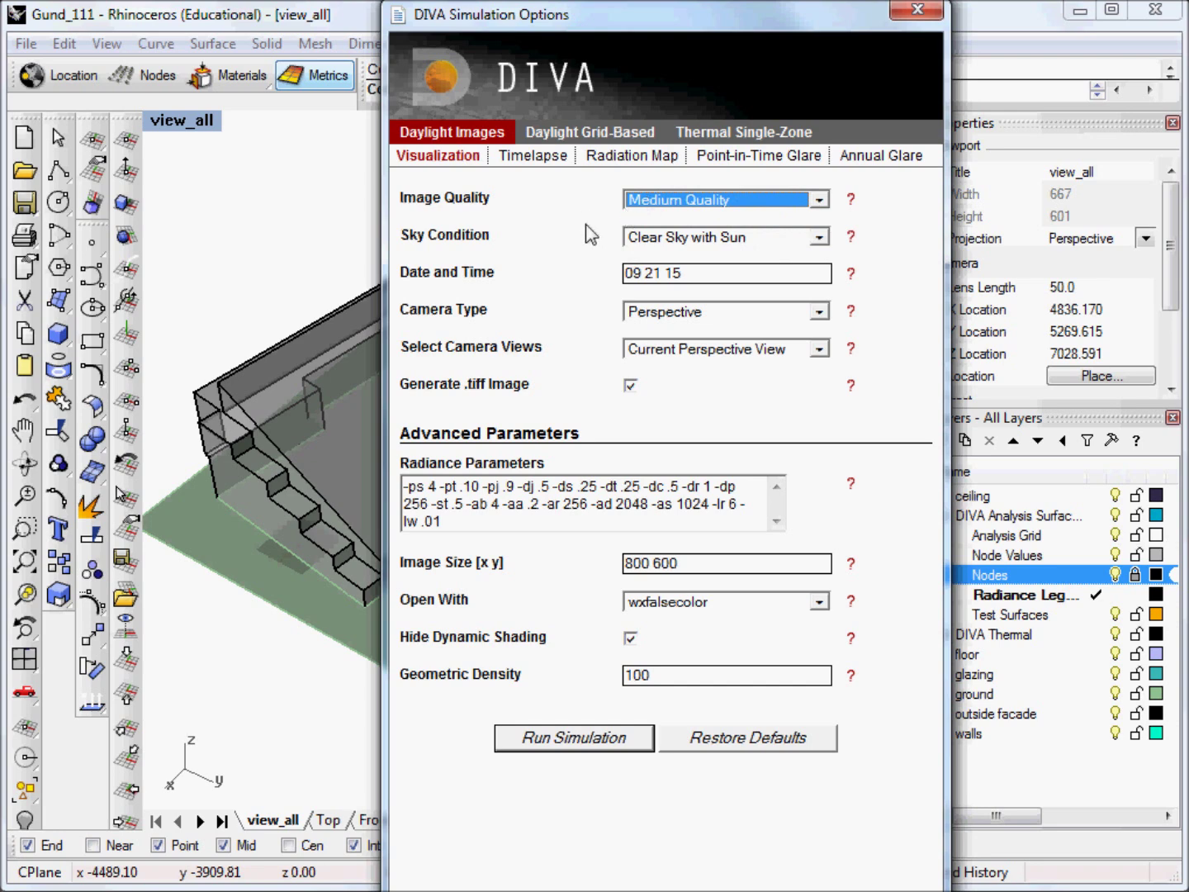
Restore the default visualization settings, review the sky conditions, and set the date and time to 09 21 15.
left_click(717, 743)
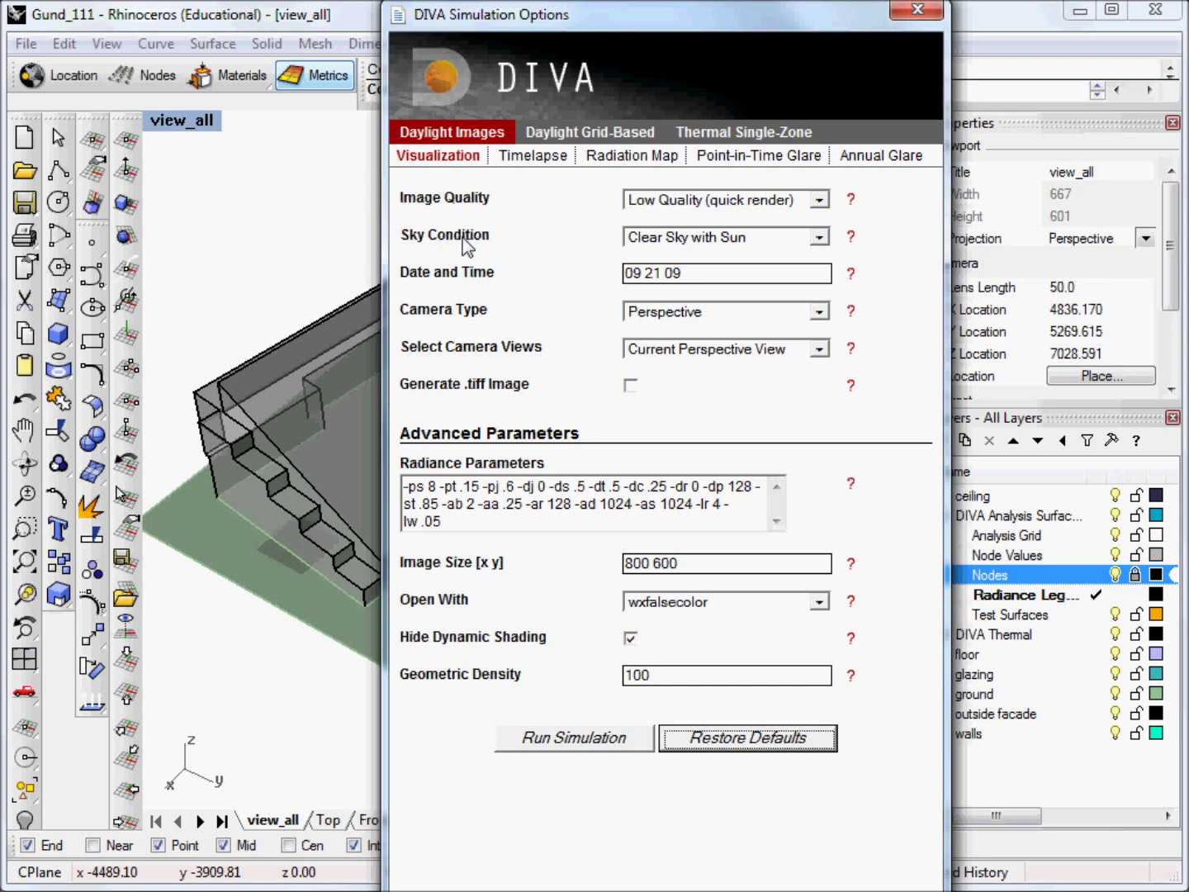
left_click(819, 238)
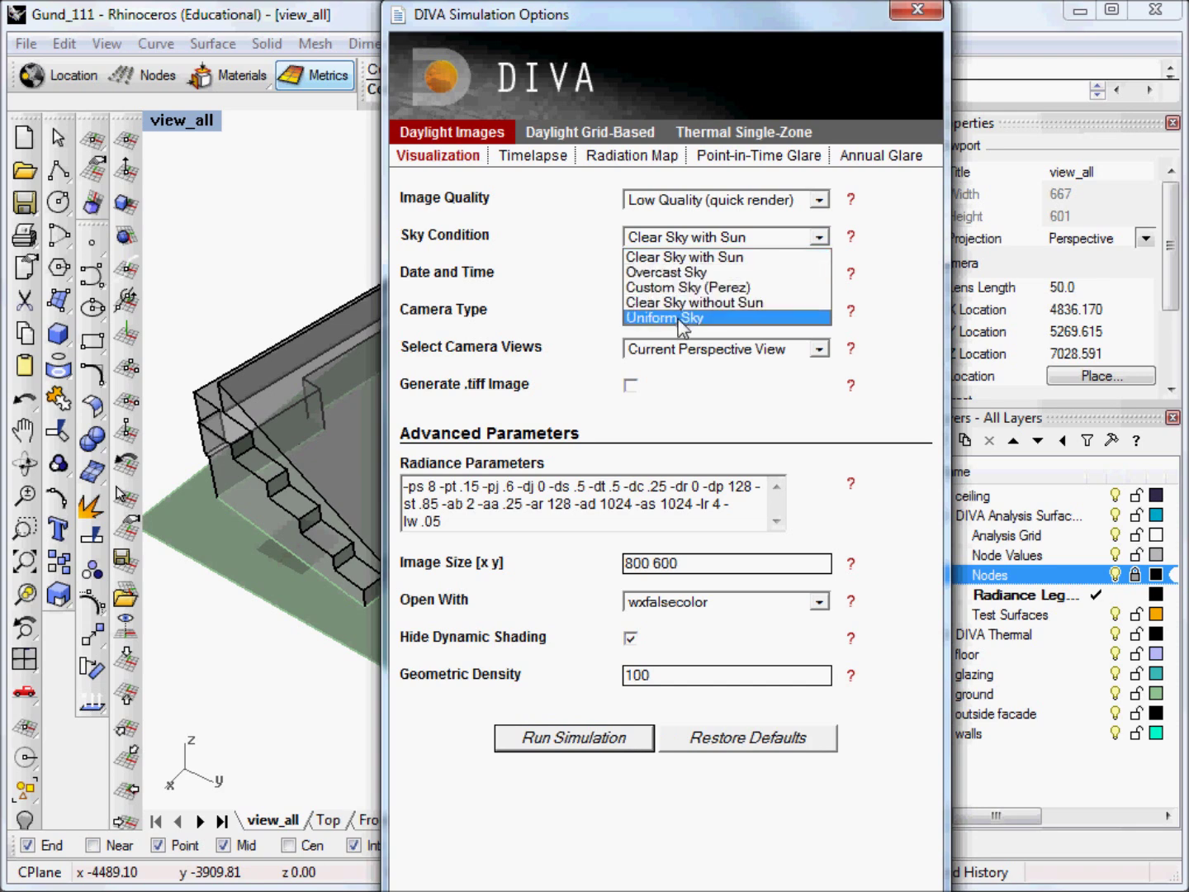
left_click(549, 248)
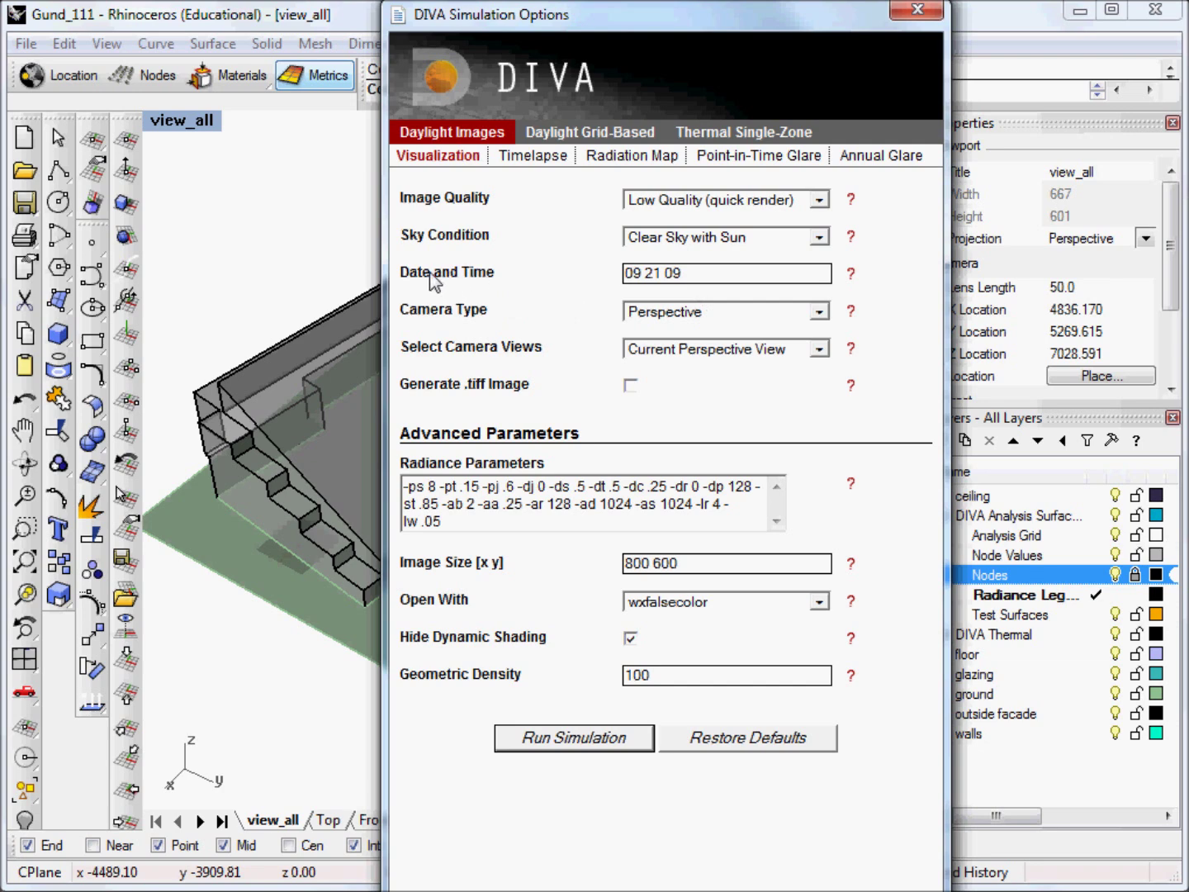
left_click(640, 271)
double_click(673, 274)
type("15")
Keep the Perspective camera type with Current Perspective View and enable generating a .tiff image.
left_click(679, 312)
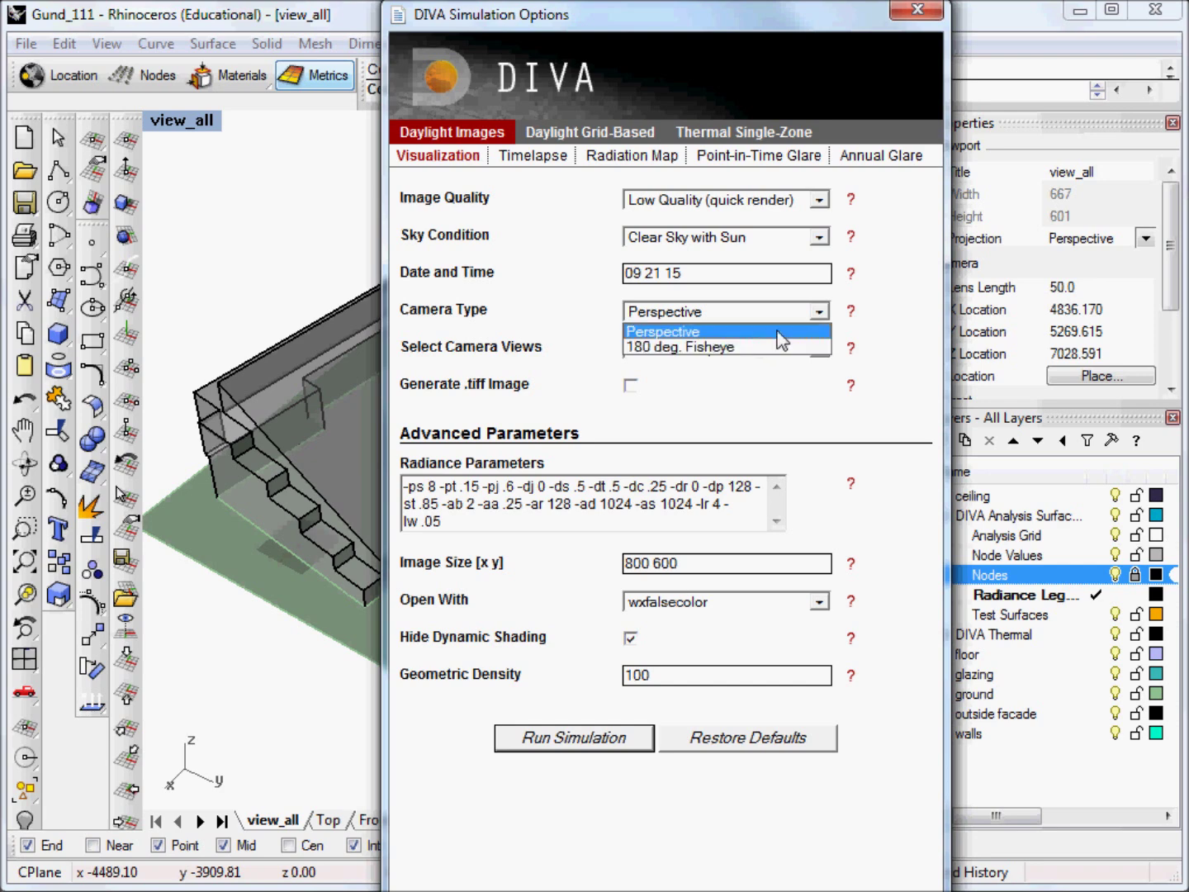
left_click(889, 304)
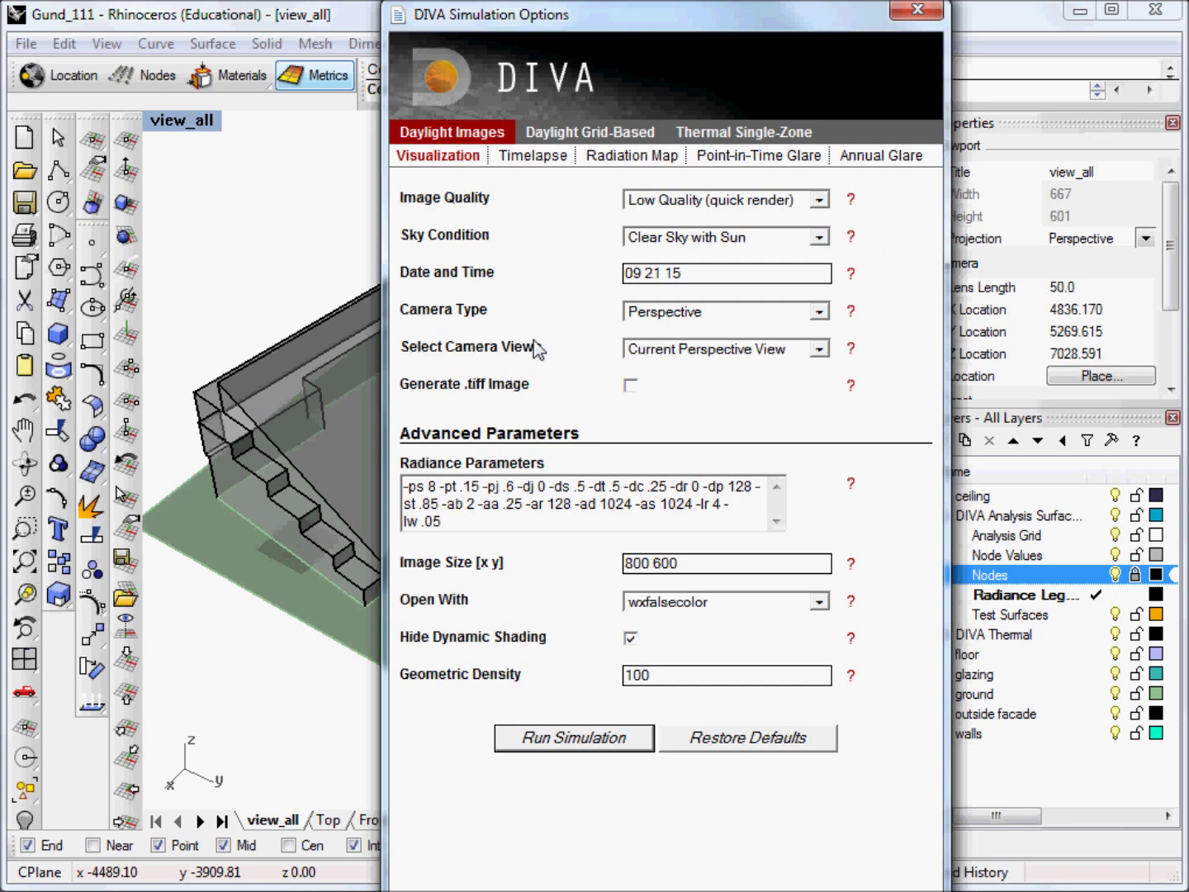
left_click(819, 351)
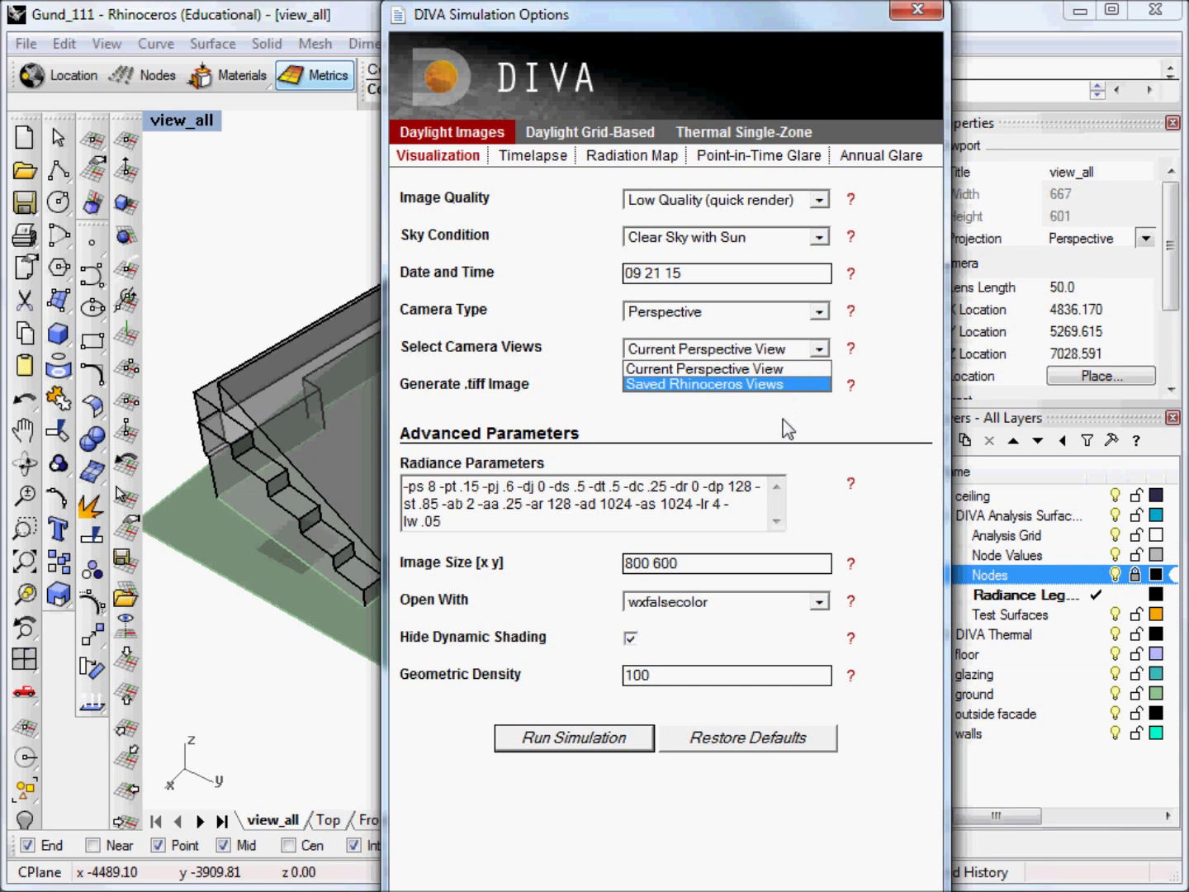
left_click(763, 368)
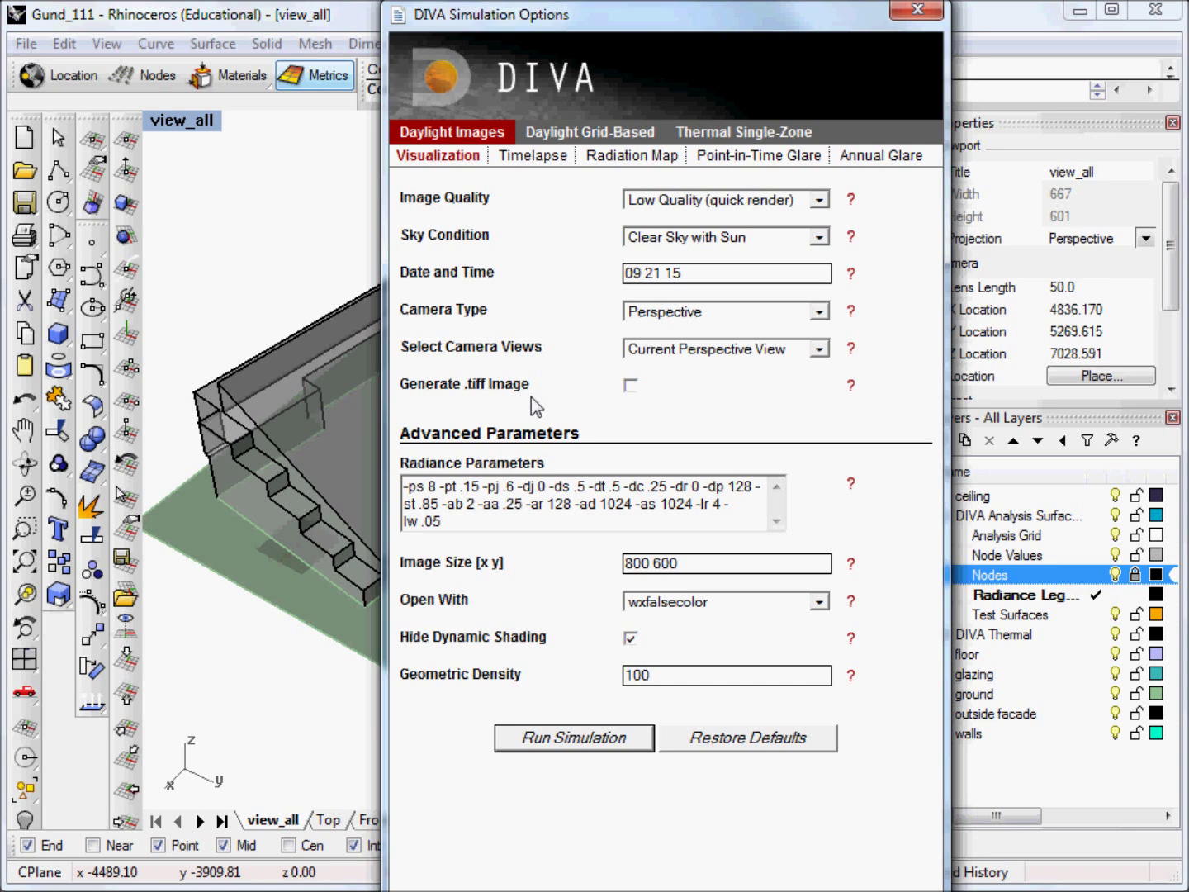
left_click(630, 386)
Run the visualization simulation with results opening in wxfalsecolor, and reposition the rendered image window.
left_click(818, 602)
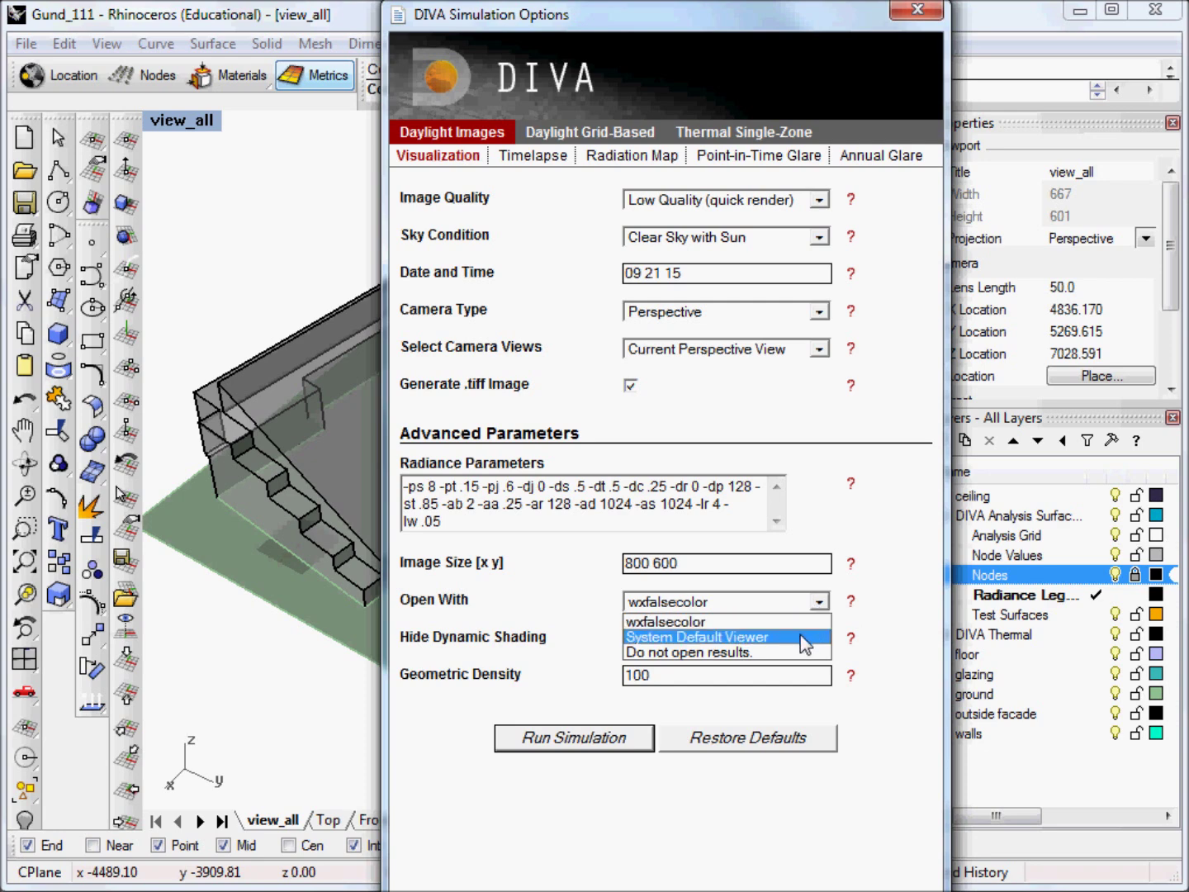
left_click(908, 609)
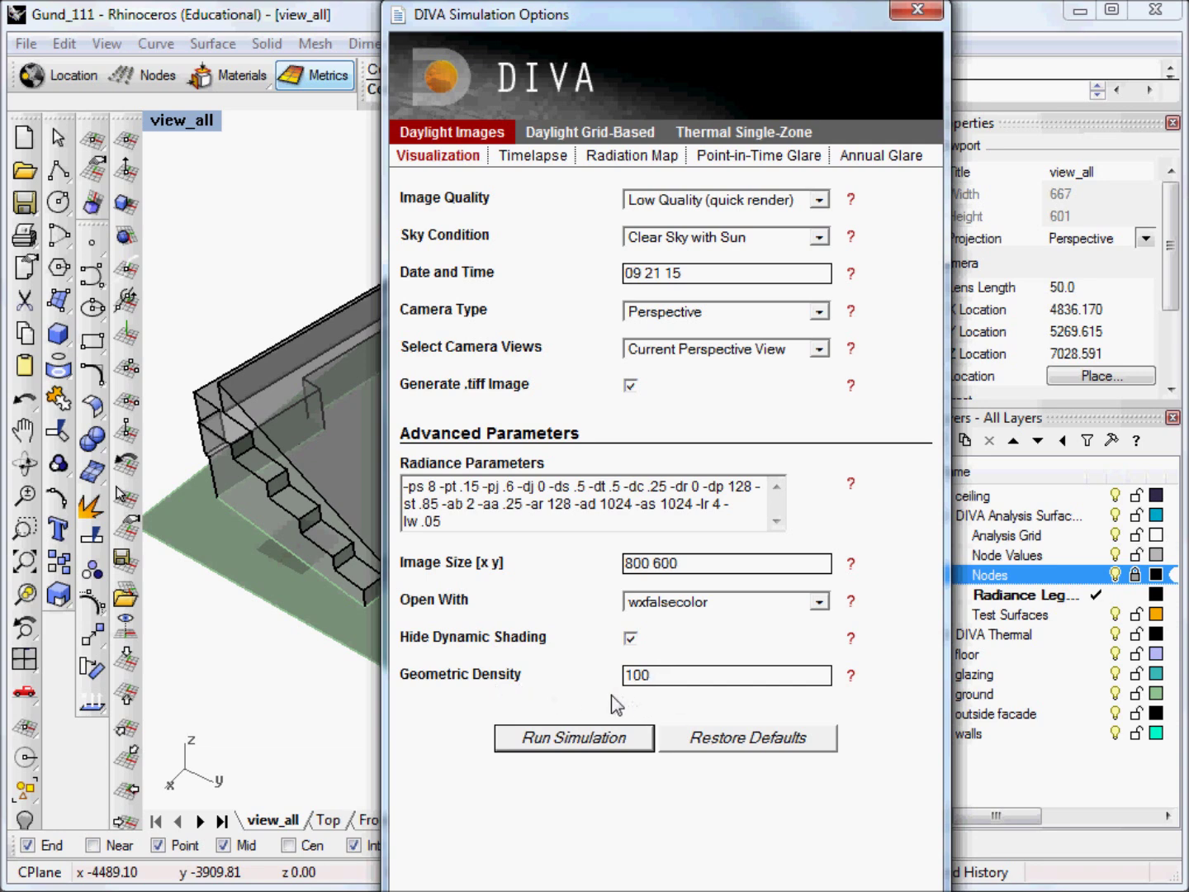
left_click(547, 738)
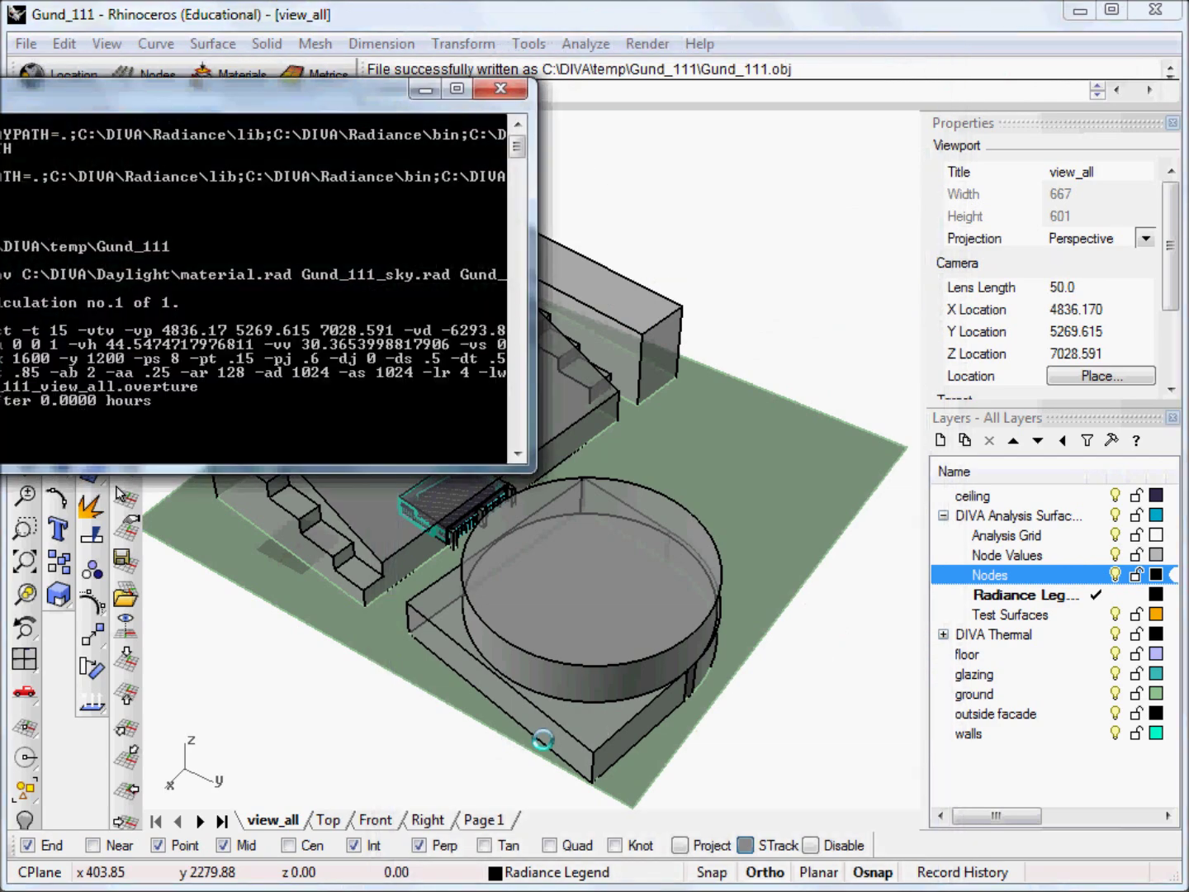
left_click_drag(291, 97, 658, 76)
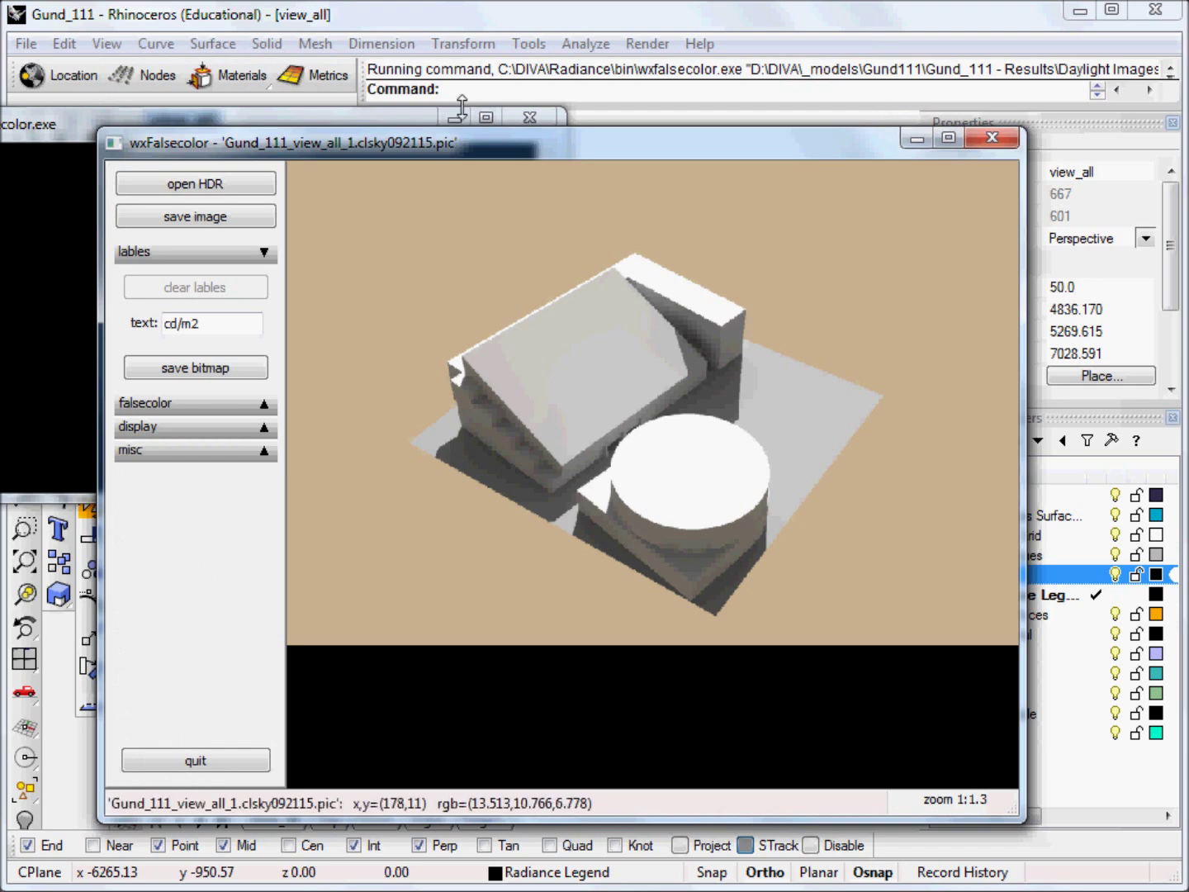
left_click_drag(486, 135, 512, 106)
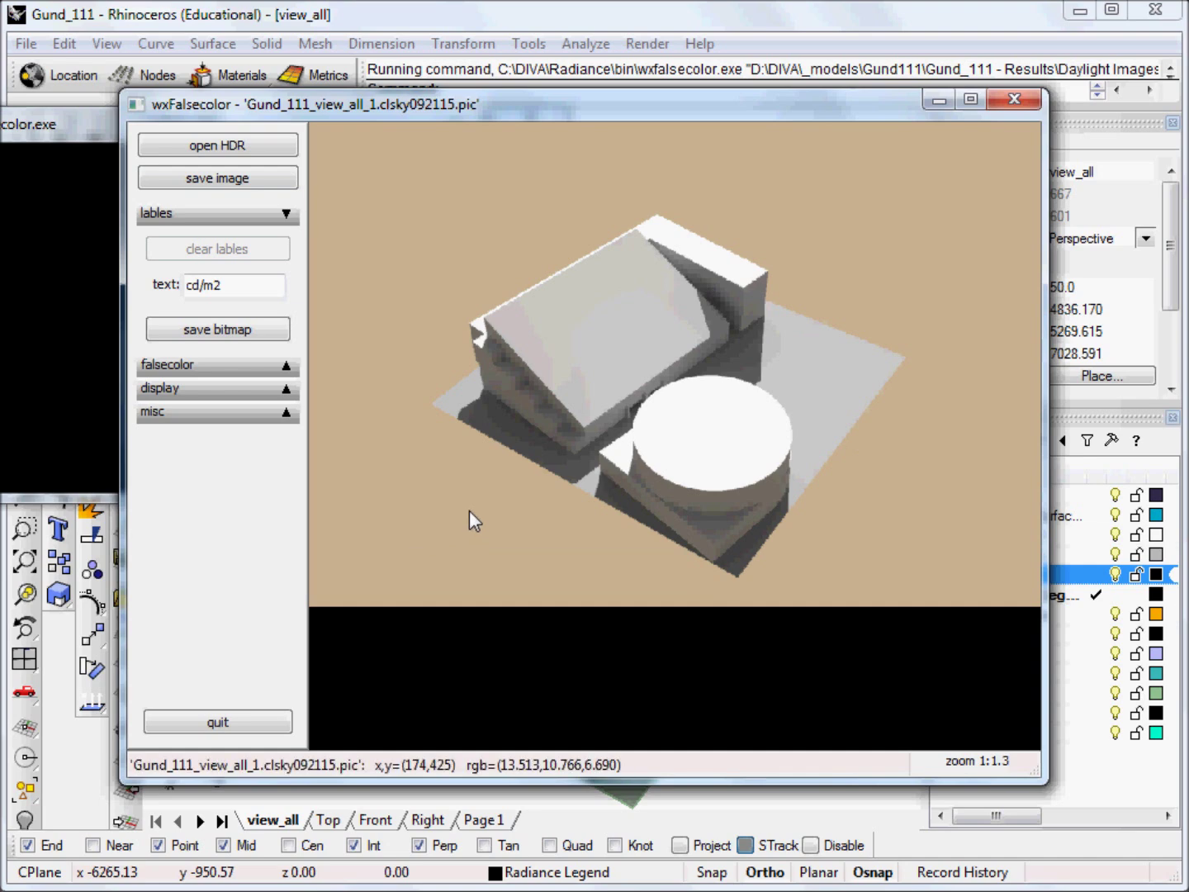
Check the file types available for saving the rendered image, and cancel without saving.
left_click(237, 177)
left_click(415, 642)
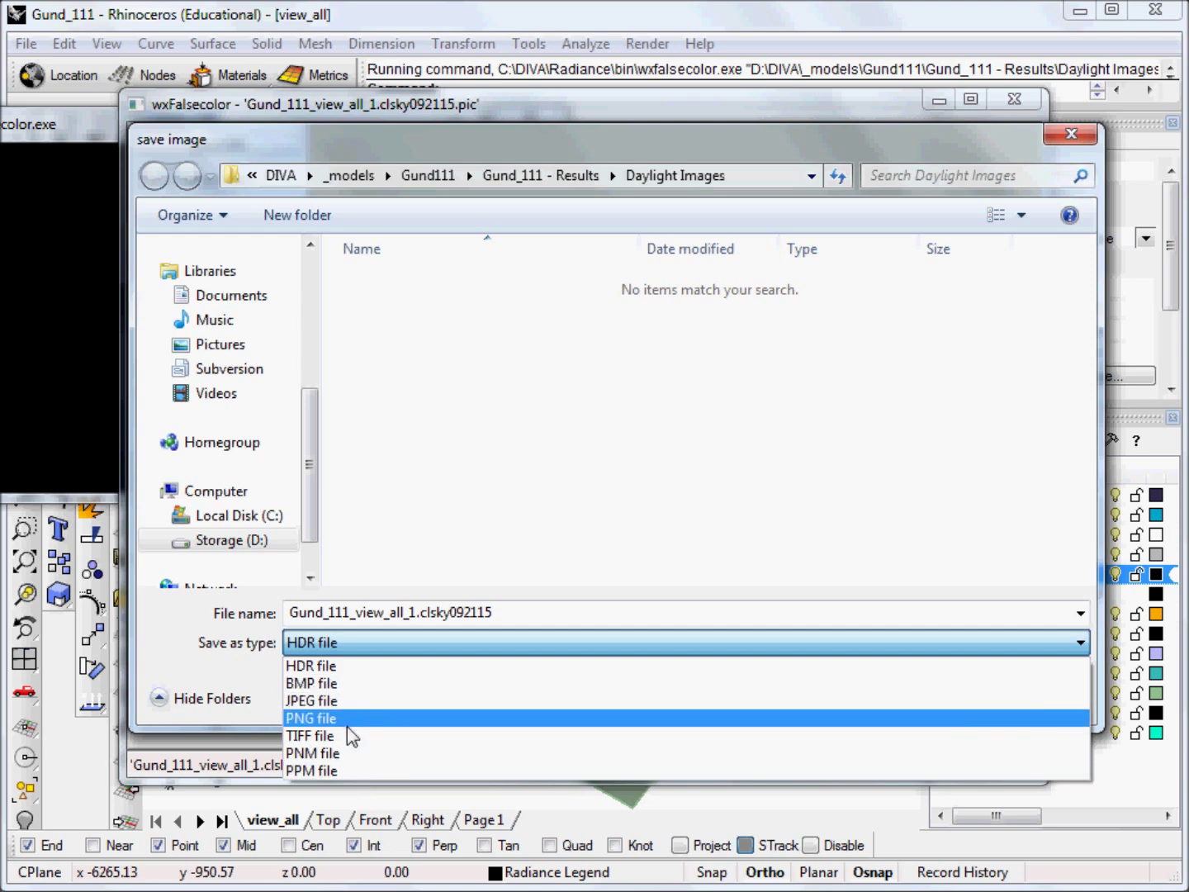
left_click(569, 606)
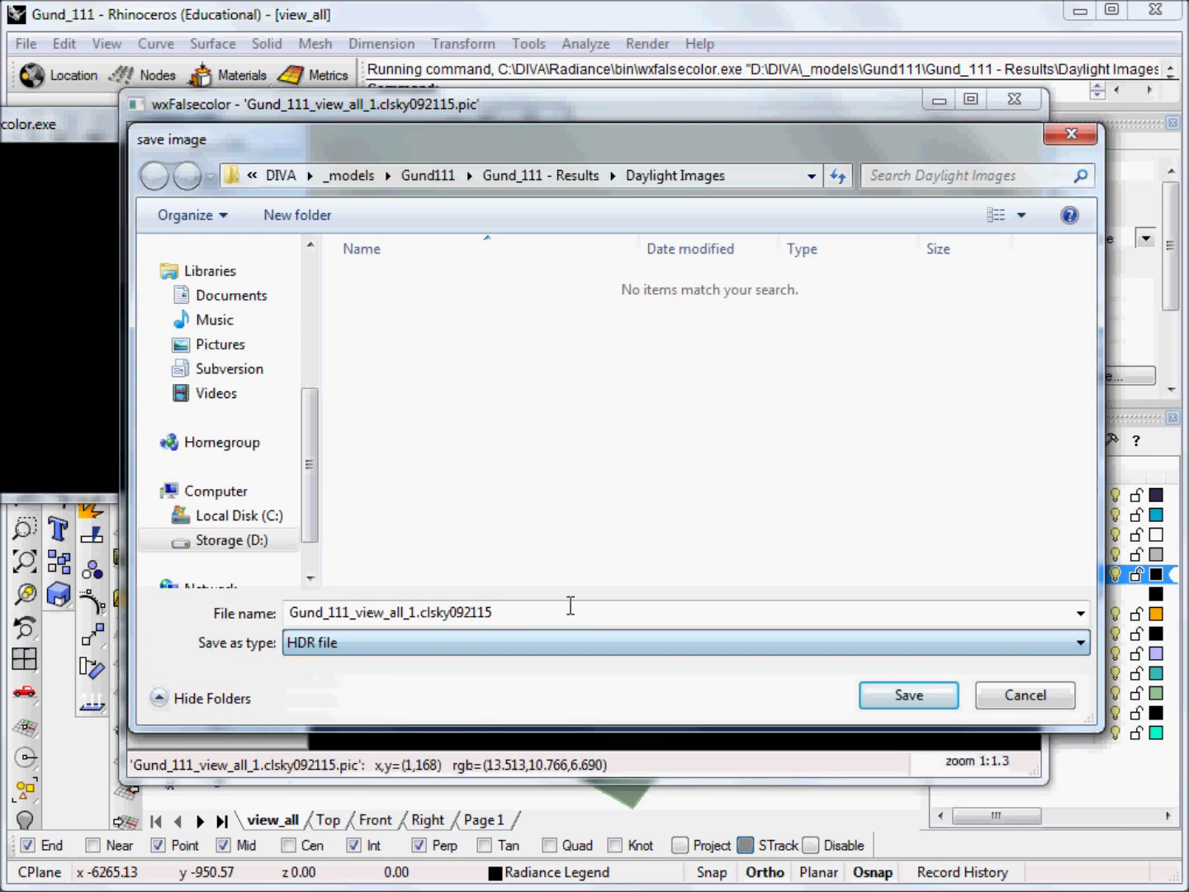
left_click(1022, 692)
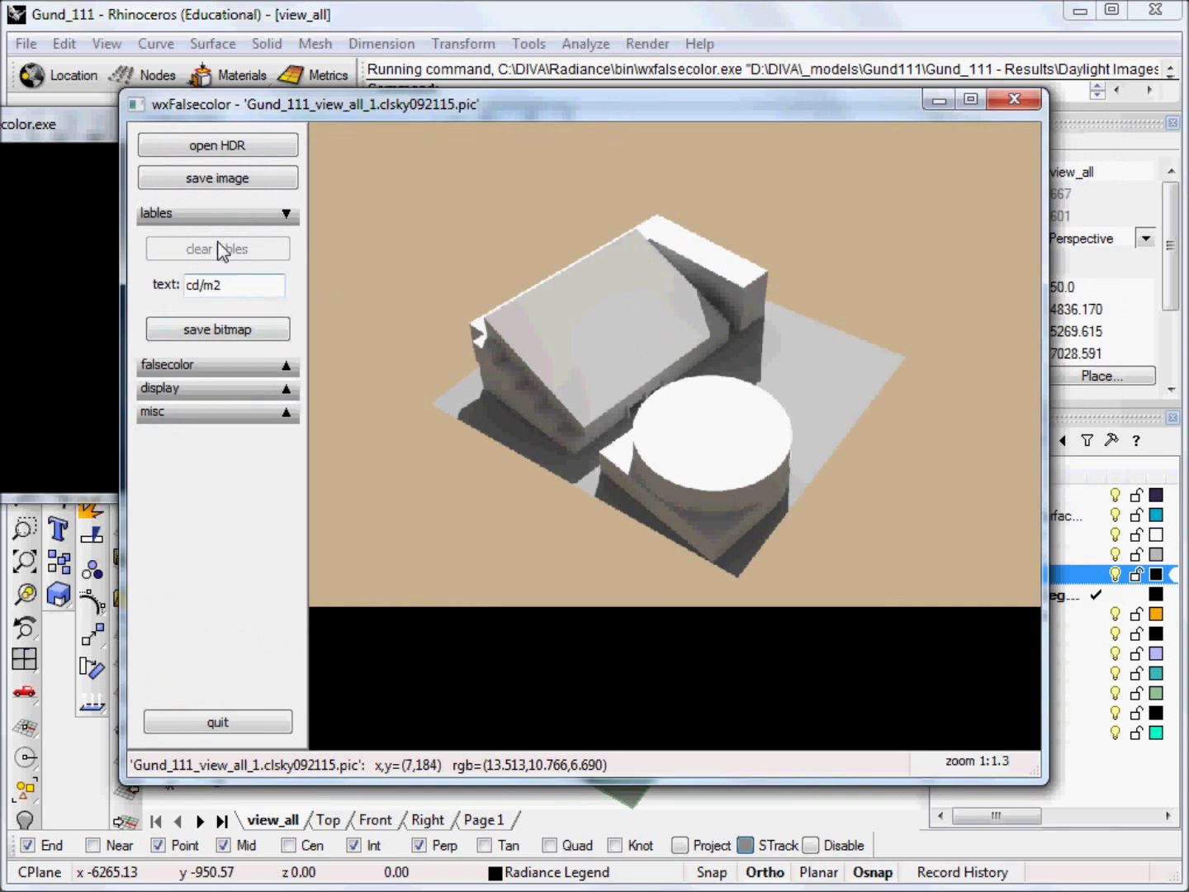
Label luminance in cd/m2 at points on the sloped roof, the ground and the round building's top, and clear the labels.
left_click(558, 320)
left_click(630, 288)
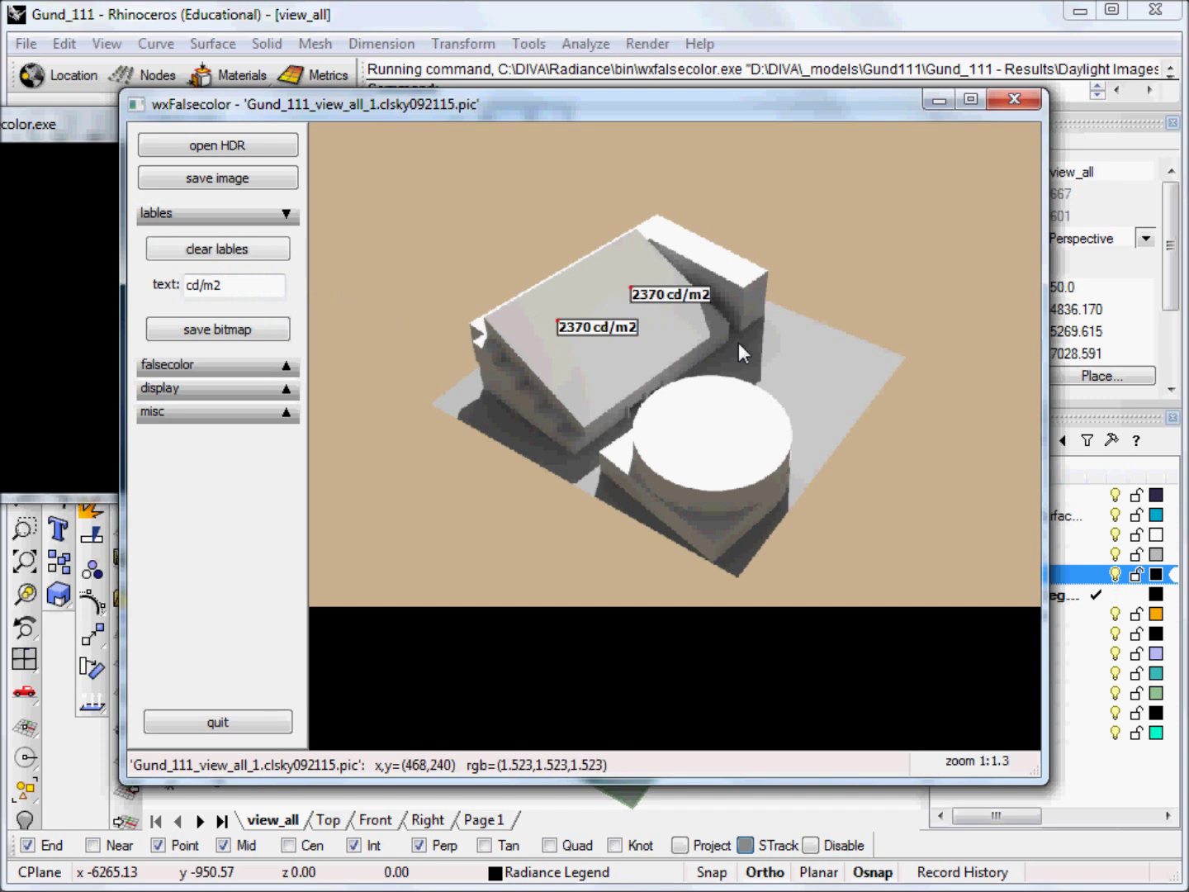
left_click(789, 370)
left_click(825, 355)
left_click(817, 429)
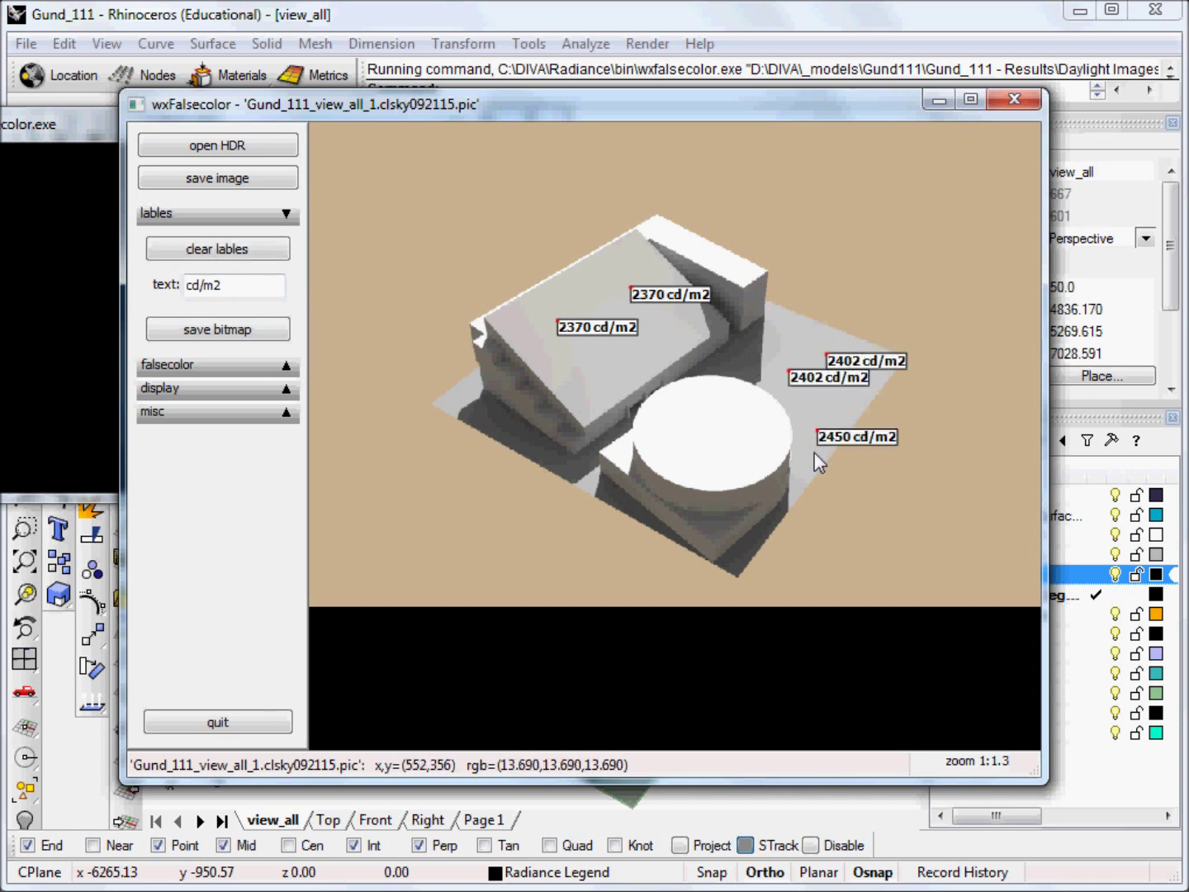
left_click(728, 447)
left_click(733, 407)
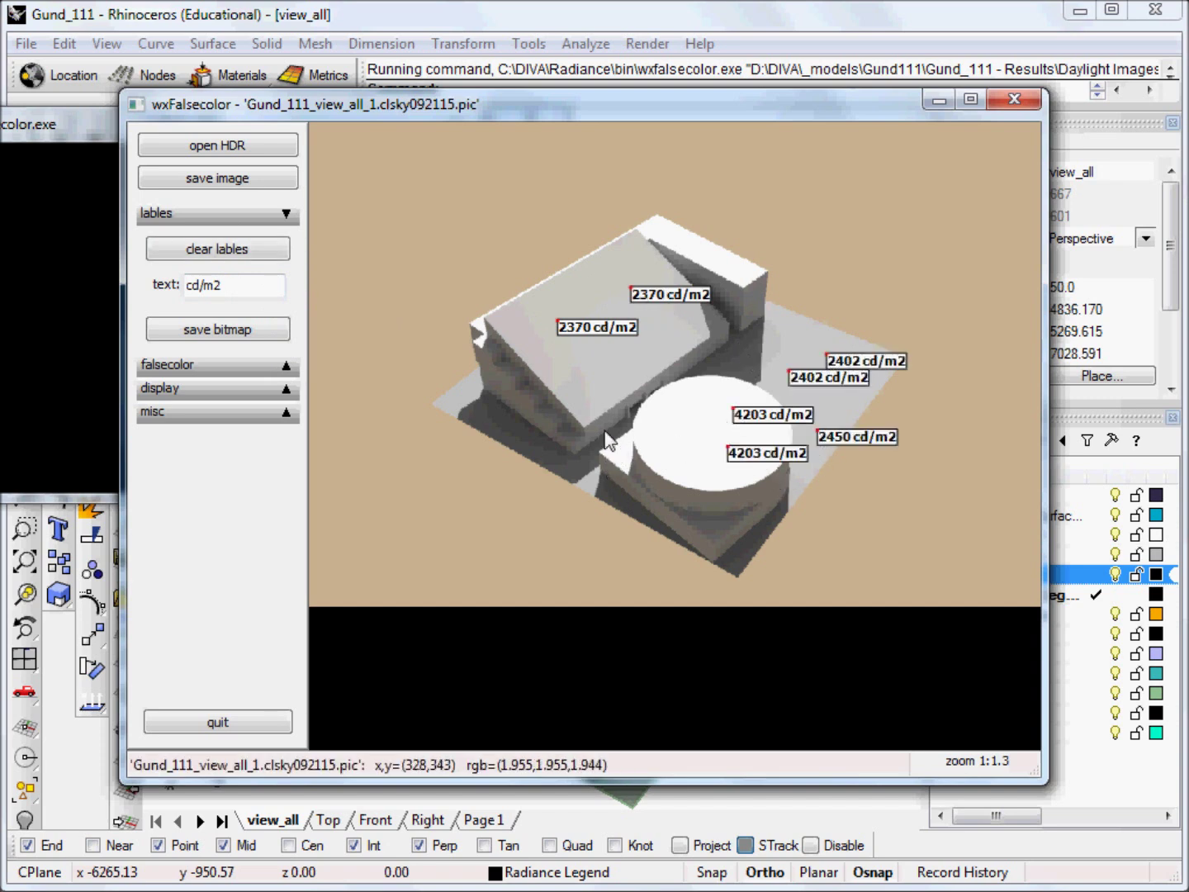
left_click(238, 257)
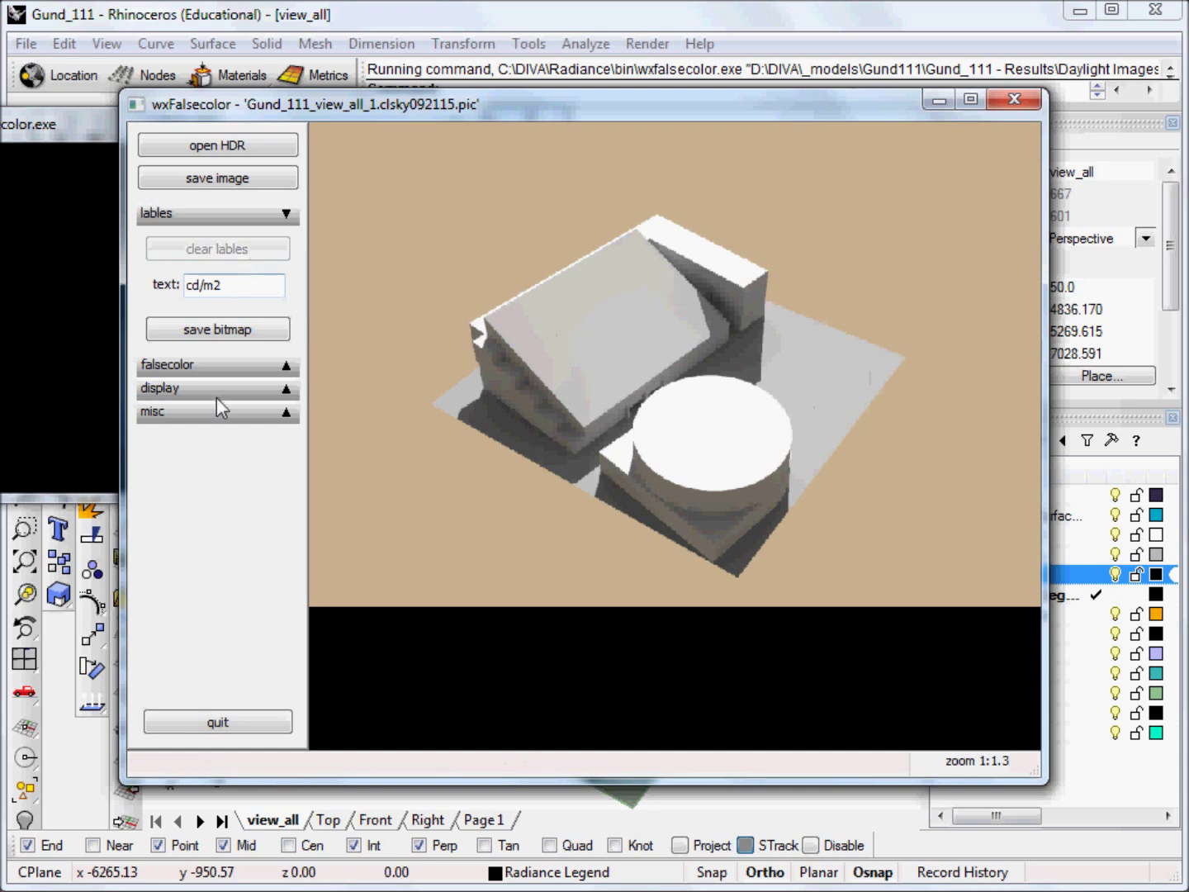
left_click(287, 370)
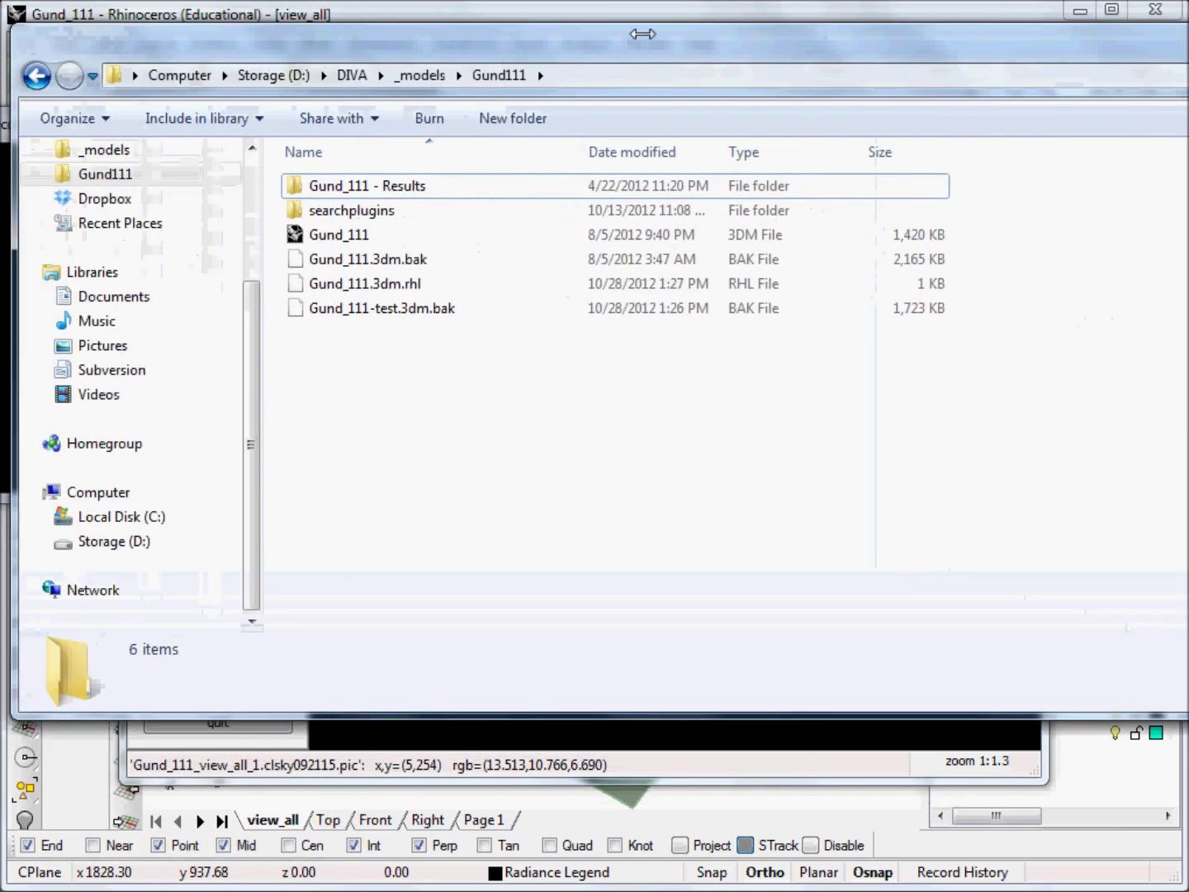
In Windows Explorer, open the Daylight Images folder inside Gund_111 - Results and examine the generated image files.
left_click_drag(642, 34, 650, 25)
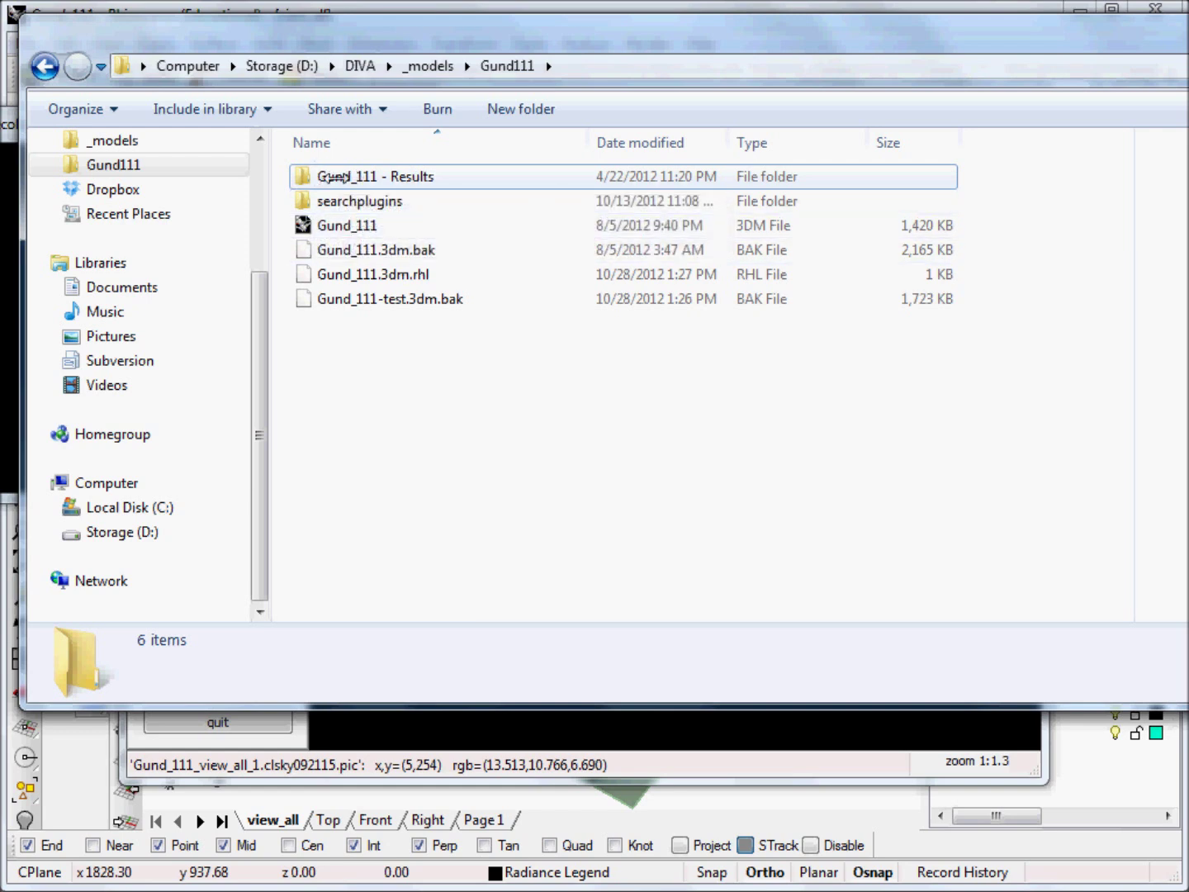
left_click(333, 175)
double_click(333, 175)
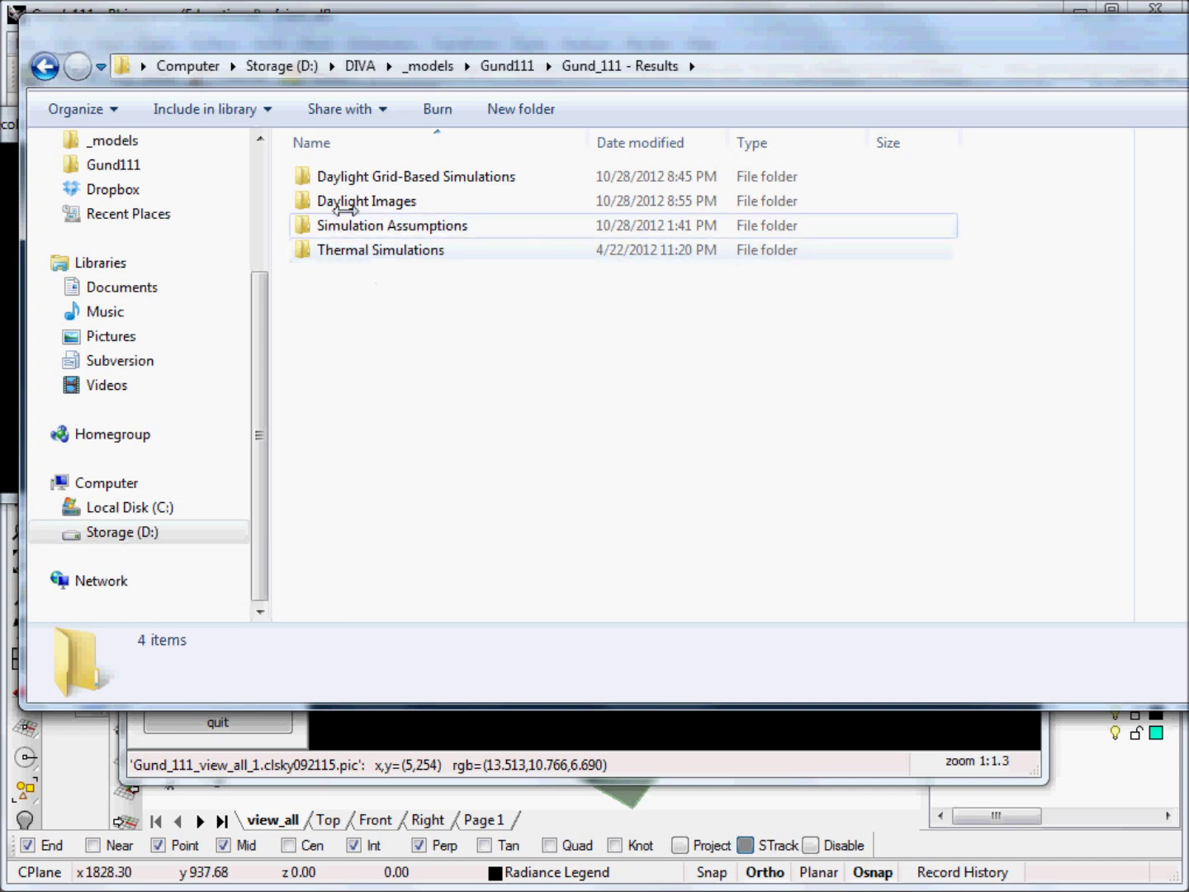
double_click(343, 200)
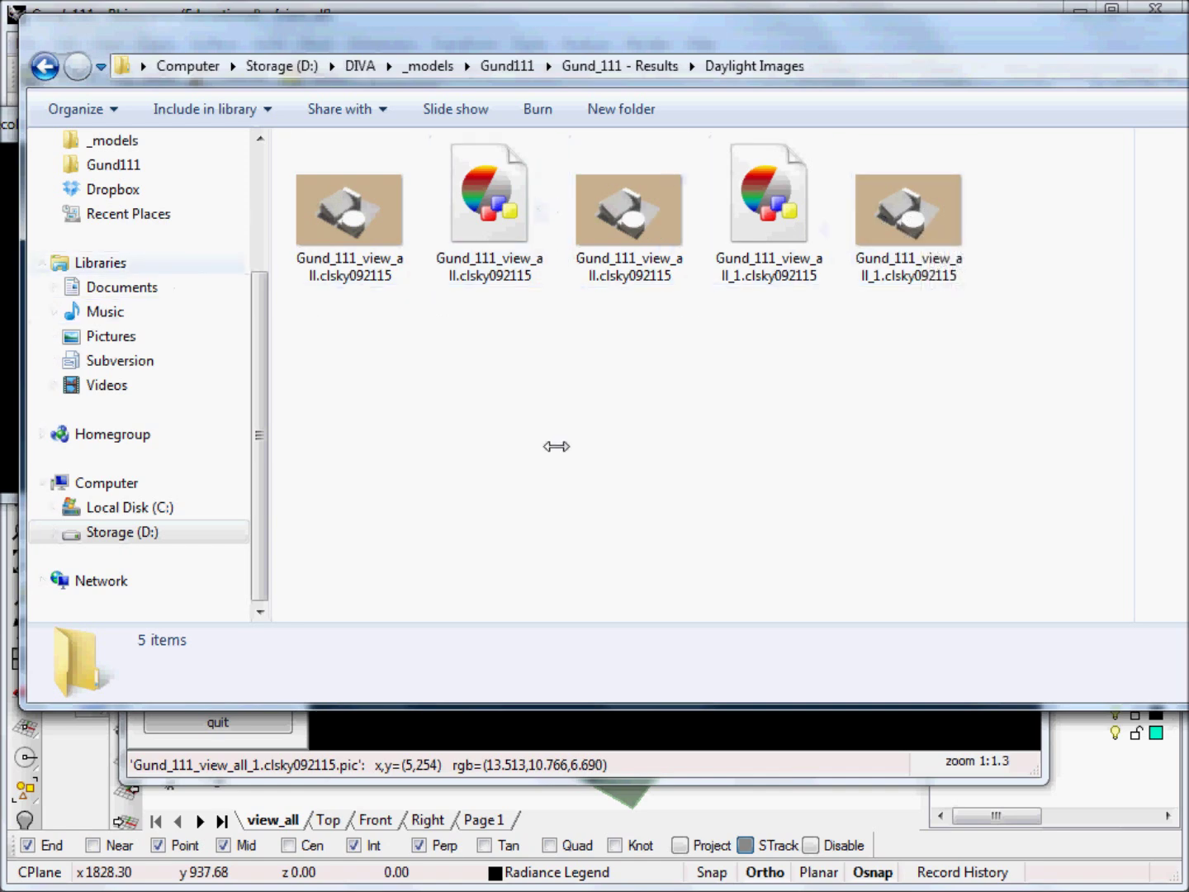
left_click_drag(1124, 41, 852, 51)
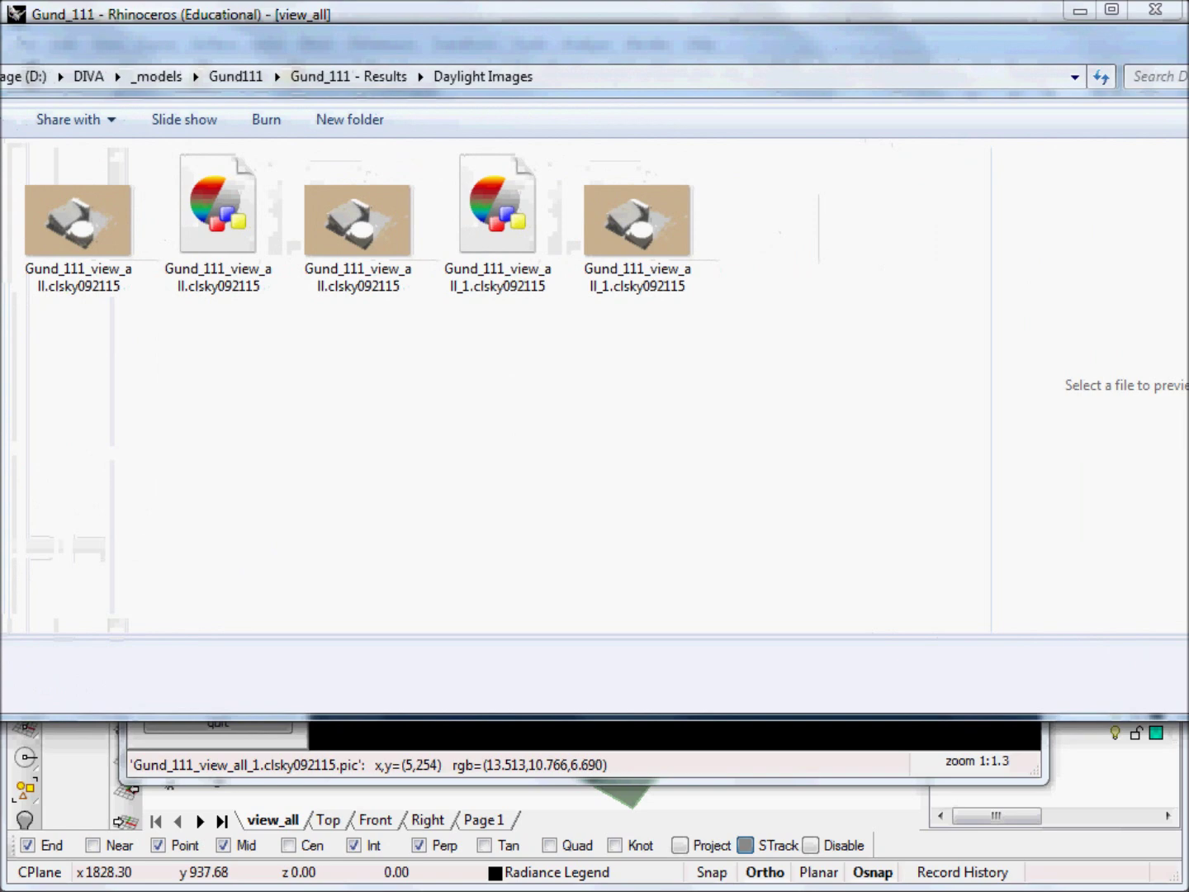
Go back to Gund_111 - Results, inspect the contents of the Simulation Assumptions folder, and return to the results folder.
left_click(375, 76)
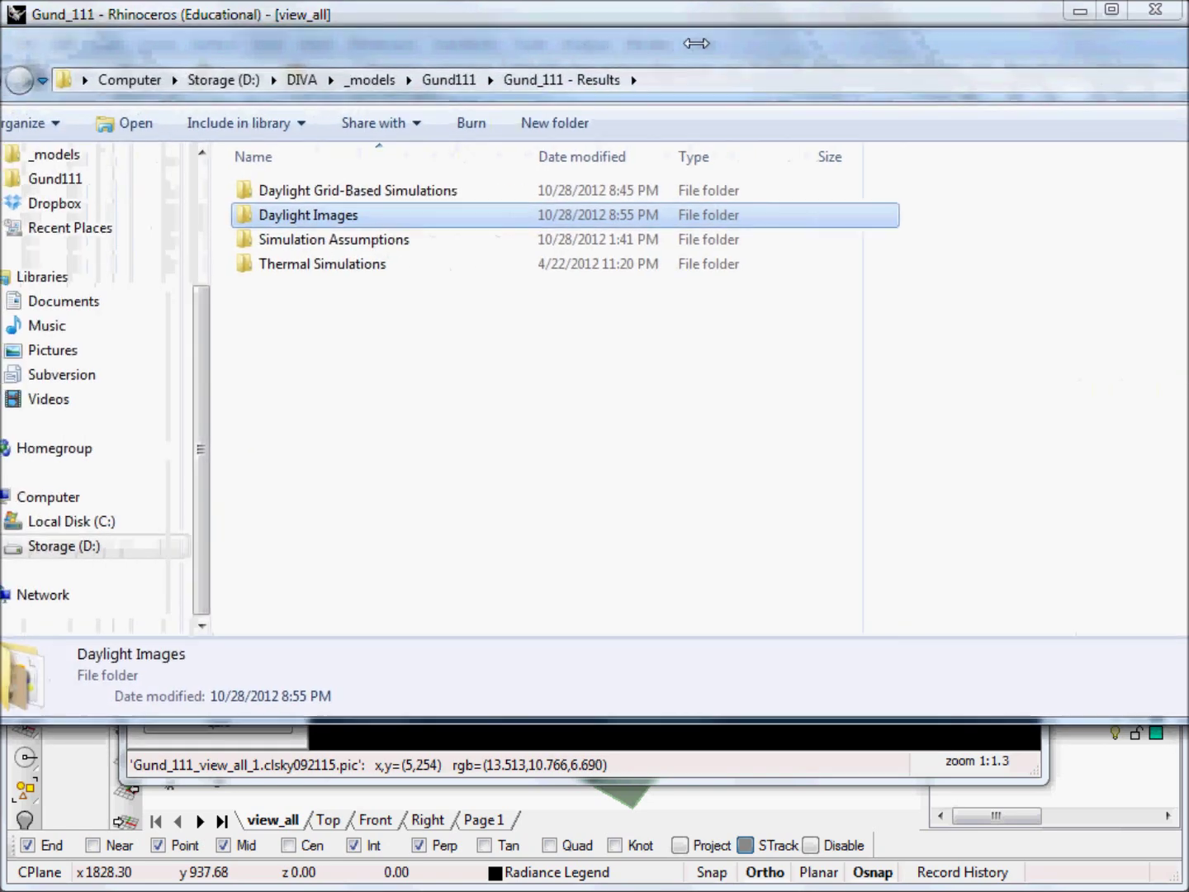
double_click(355, 237)
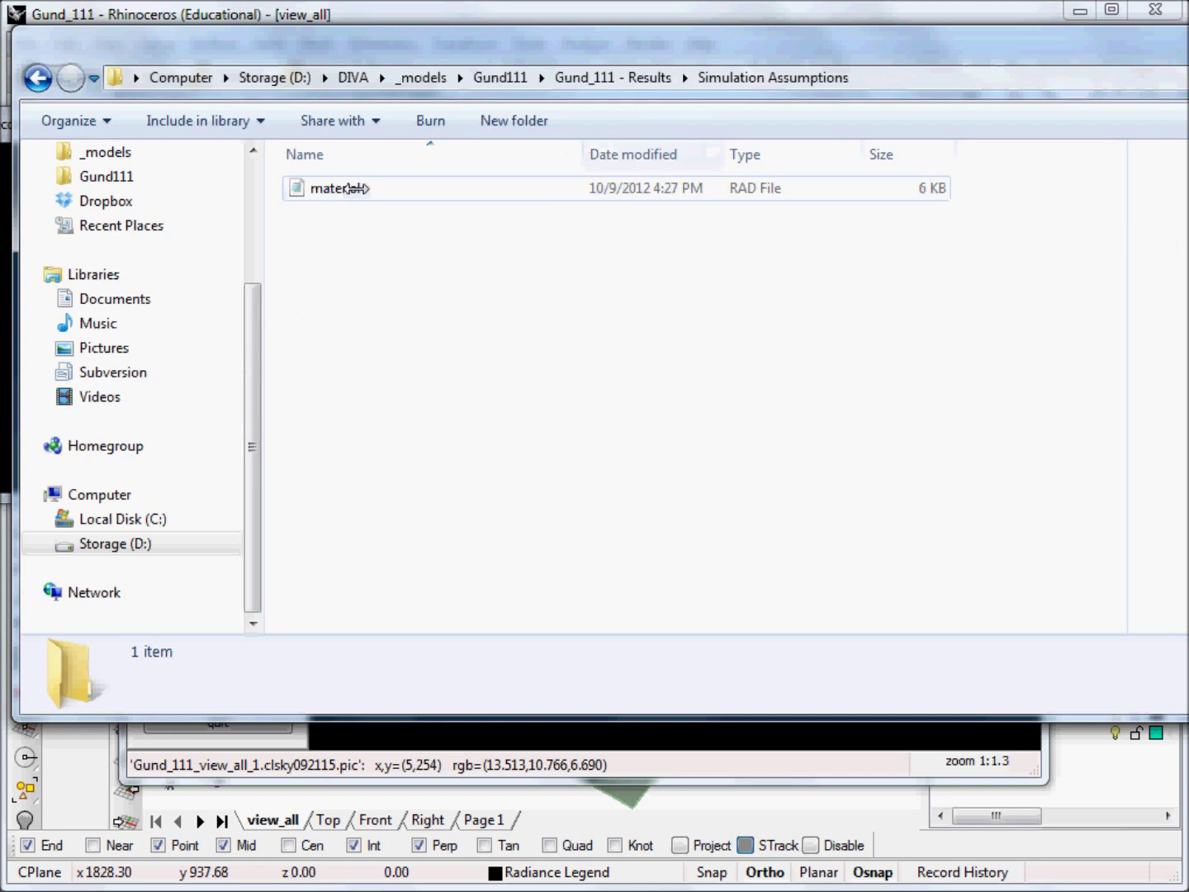
left_click(631, 77)
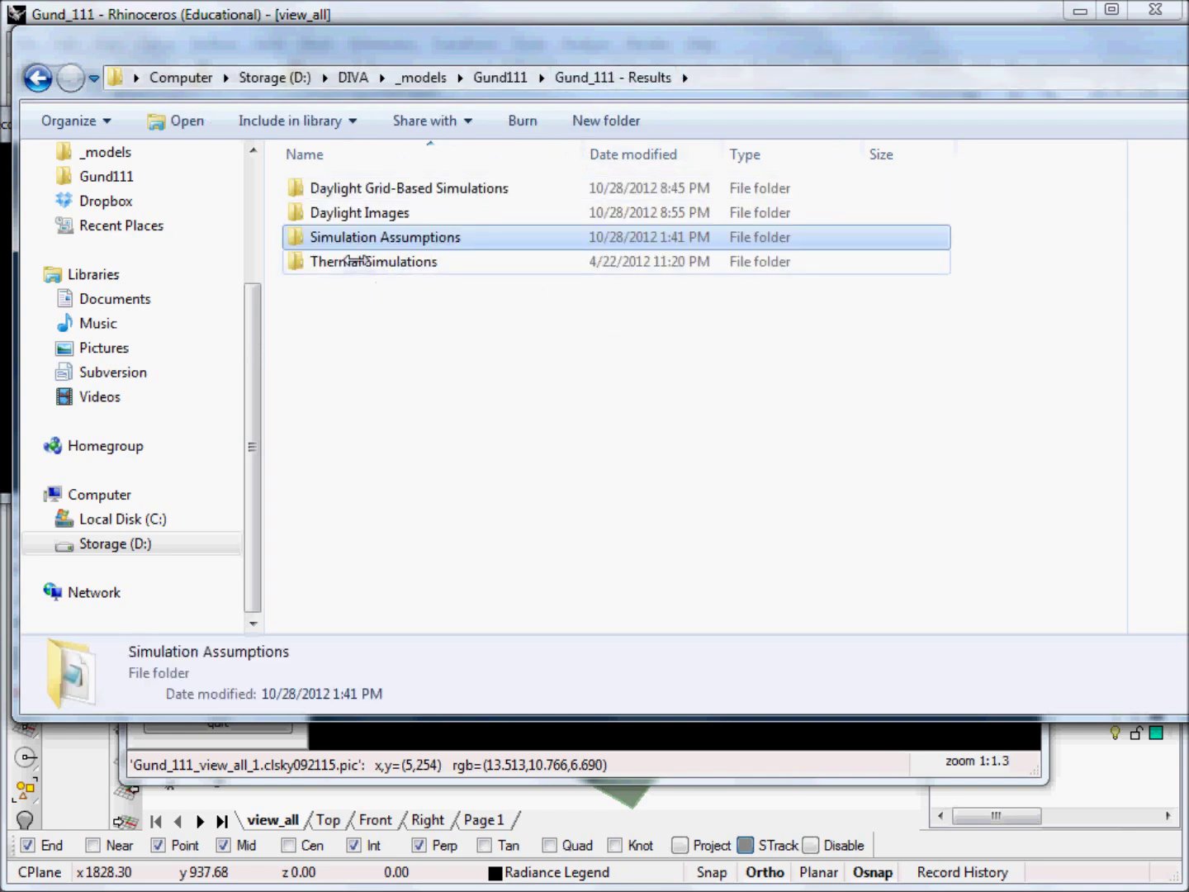
mouse_move(807, 40)
left_mouse_down()
mouse_move(779, 43)
mouse_move(791, 48)
left_mouse_up()
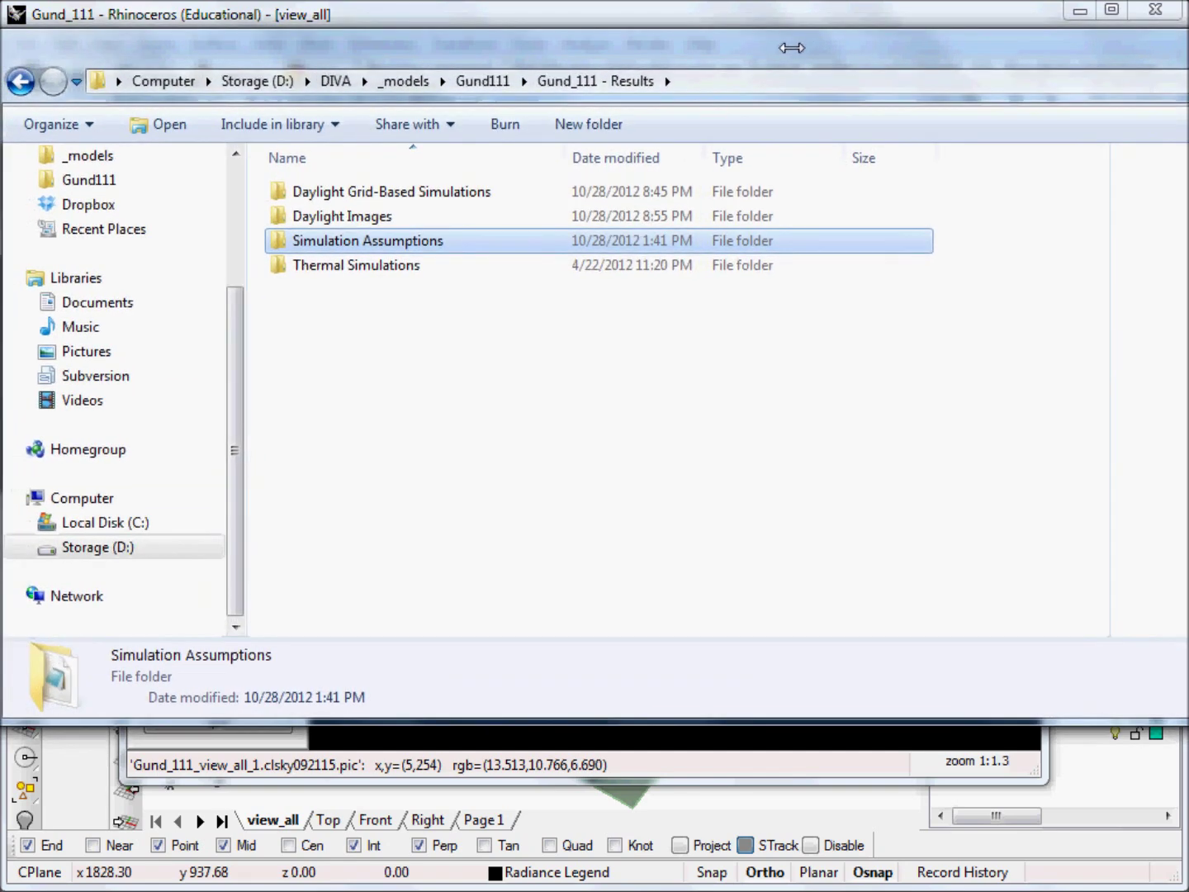
left_click_drag(483, 60, 490, 29)
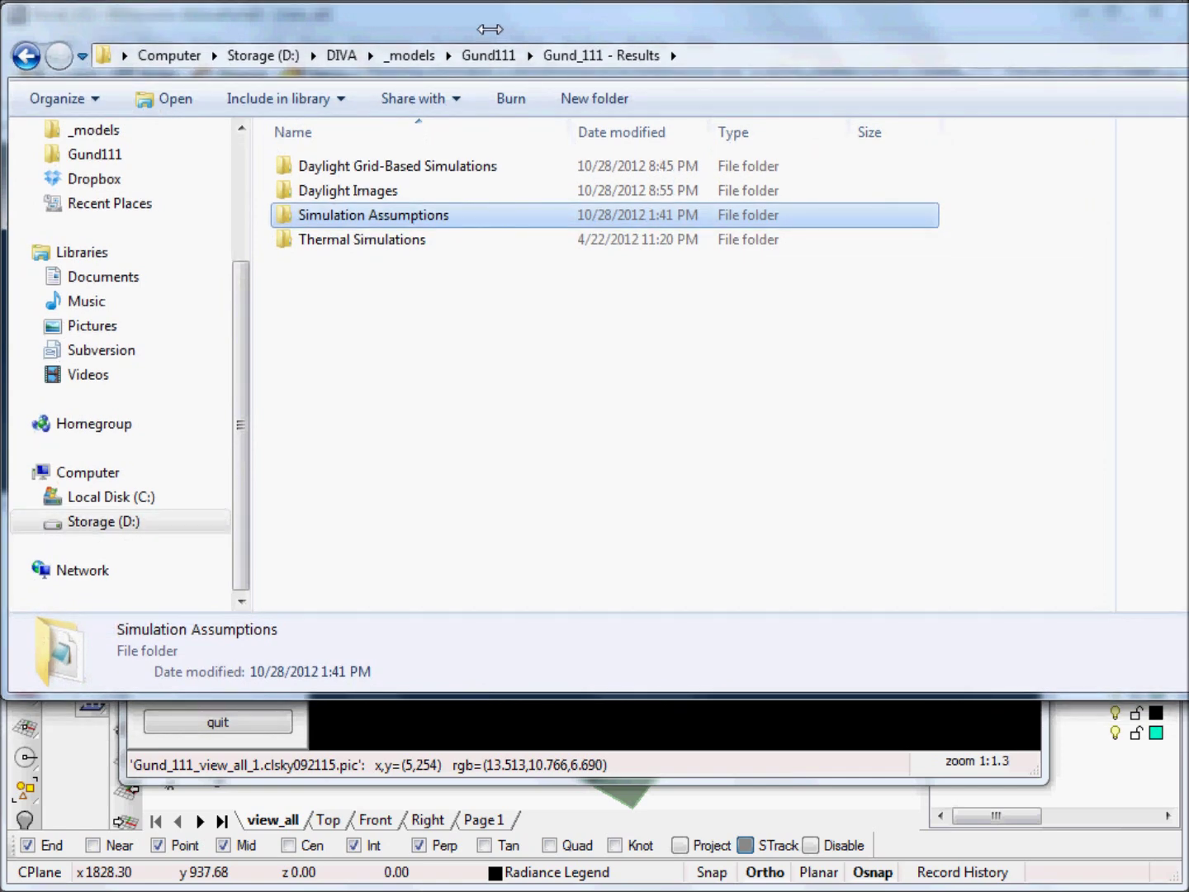
left_click_drag(760, 26, 756, 54)
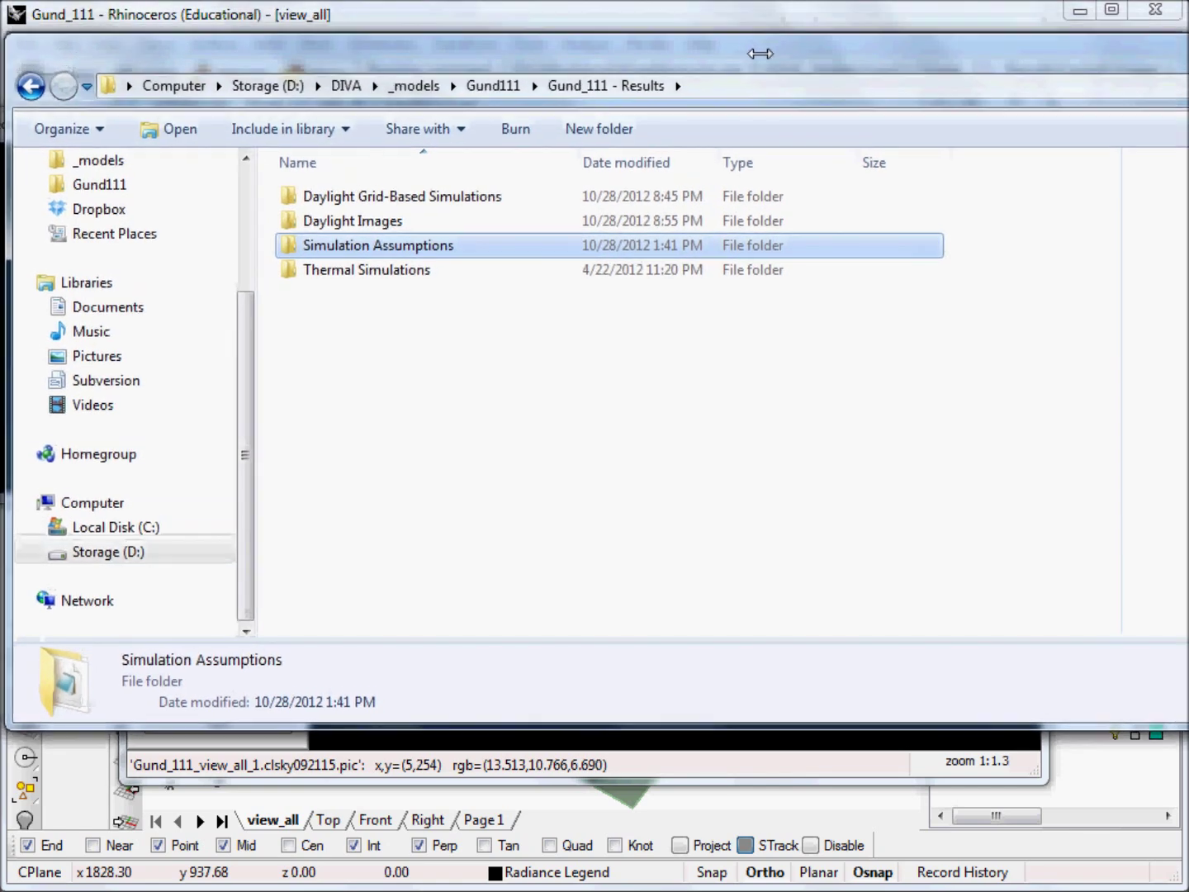